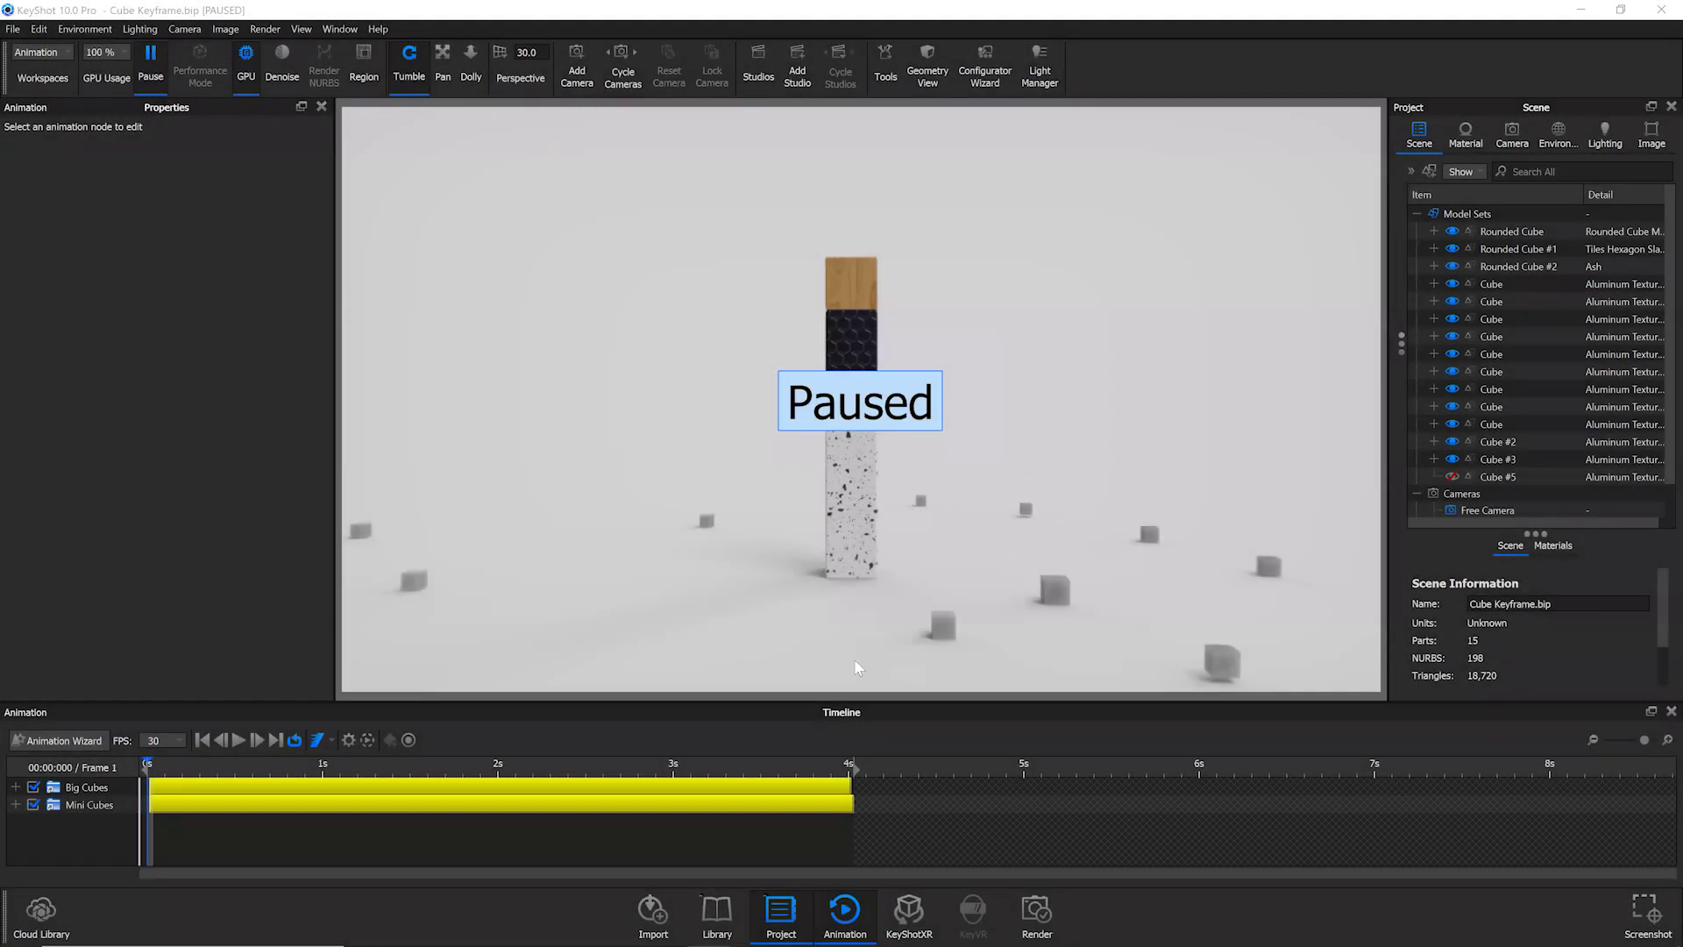
- Resume the paused real-time render and preview the start of the cube animation
{"action": "key", "text": "shift+p"}
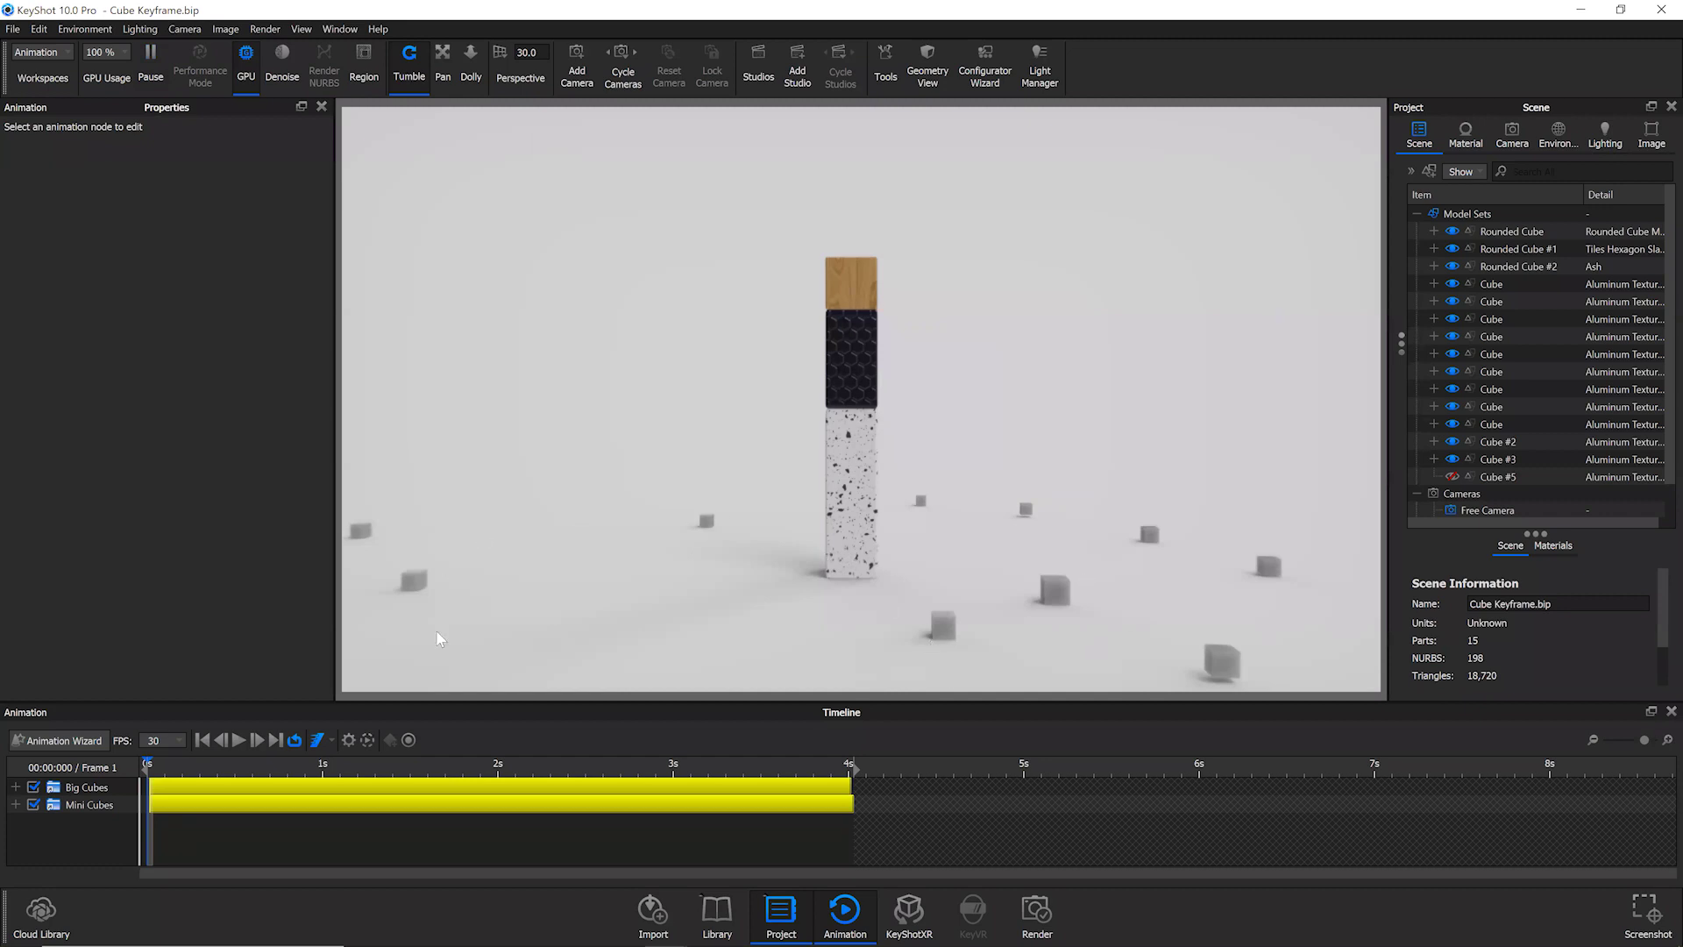
{"action": "left_click", "coordinate": [238, 739]}
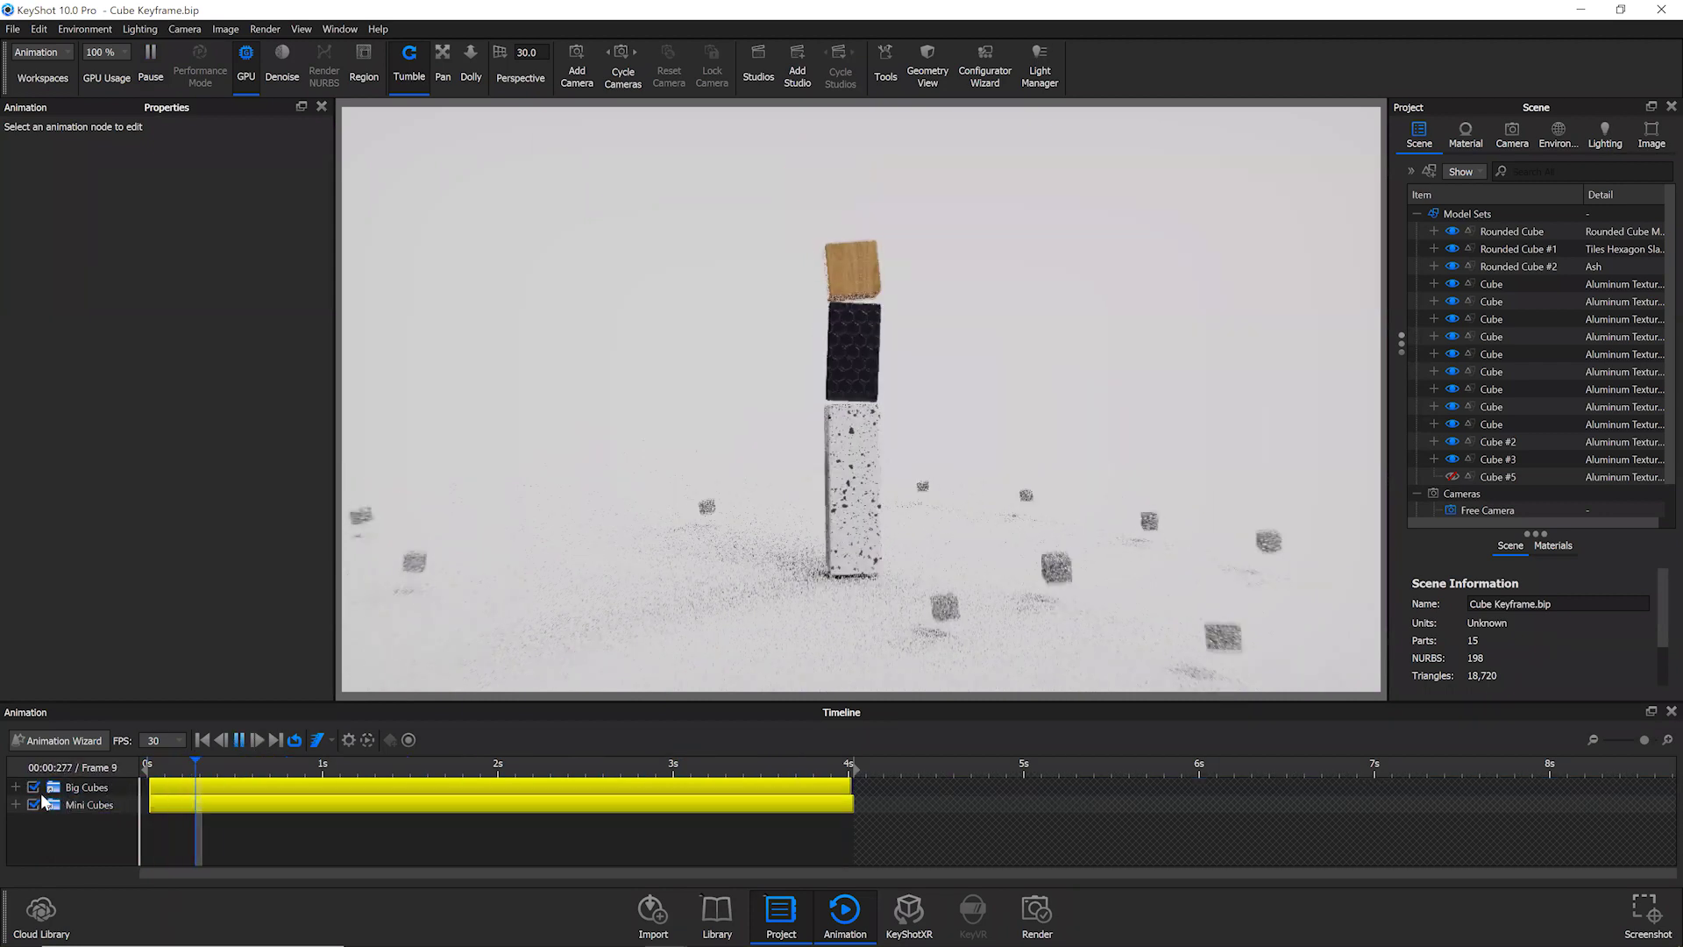
{"action": "key", "text": "space"}
- Expand the Big Cubes animation group and examine the keyframes of its three rounded cubes
{"action": "left_click", "coordinate": [15, 786]}
{"action": "left_click_drag", "start_coordinate": [214, 765], "coordinate": [171, 764]}
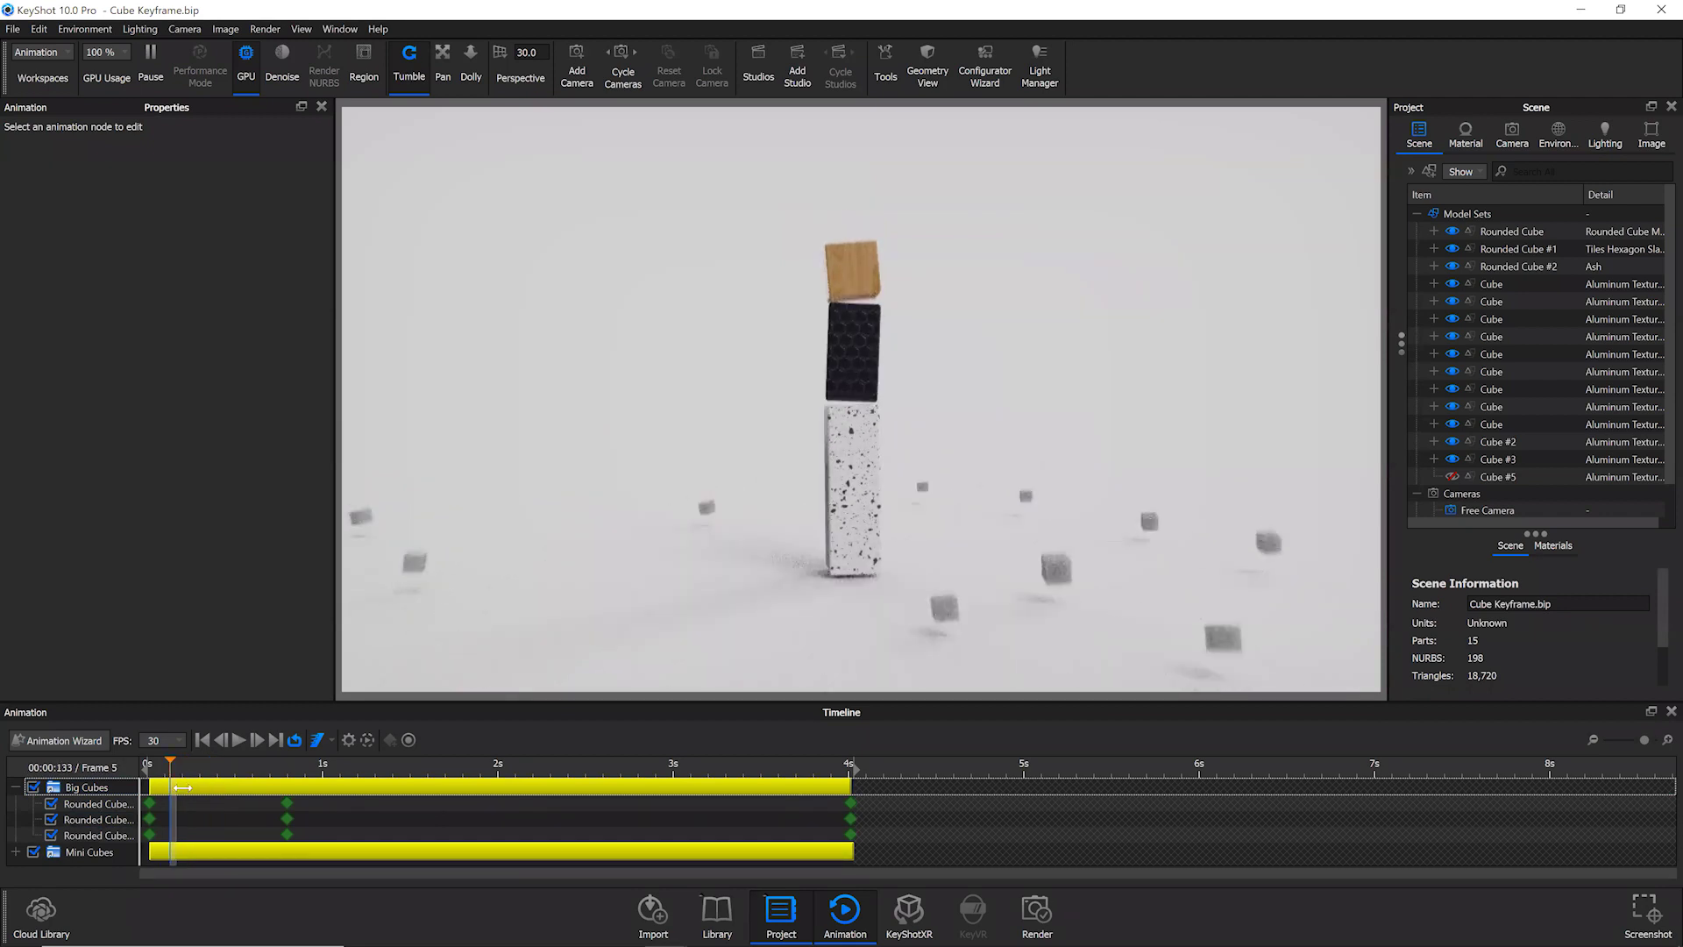
{"action": "left_click", "coordinate": [201, 793]}
{"action": "left_click", "coordinate": [283, 802]}
{"action": "left_click", "coordinate": [289, 818]}
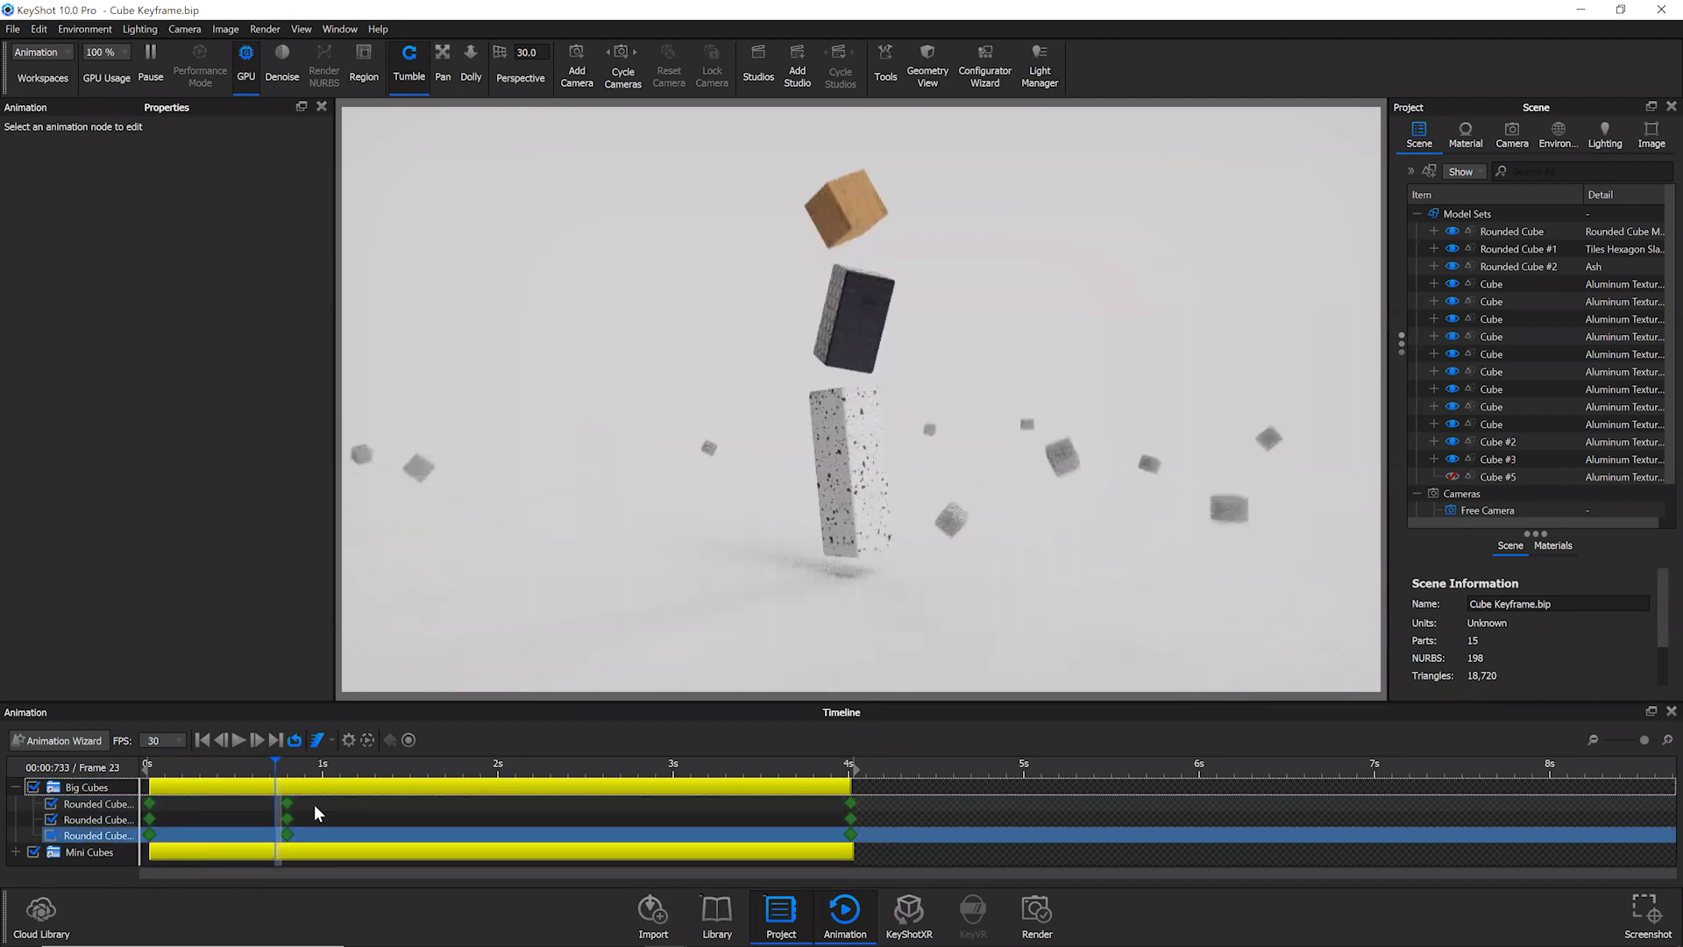
{"action": "left_click", "coordinate": [797, 785]}
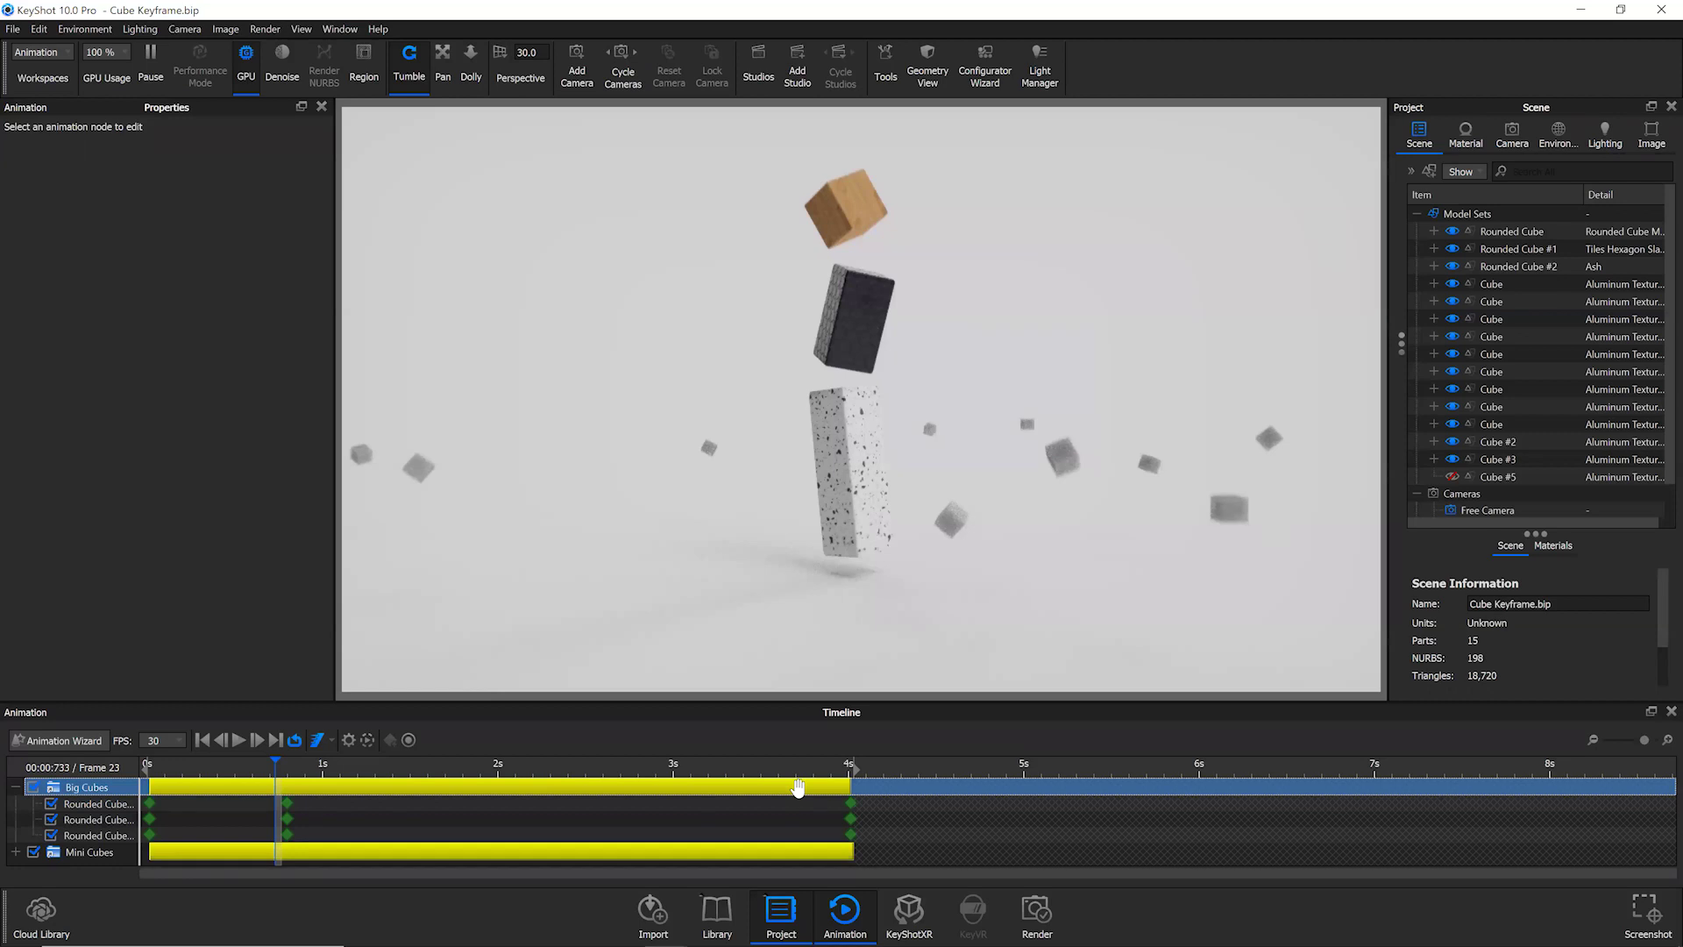
{"action": "left_click", "coordinate": [708, 808]}
{"action": "left_click", "coordinate": [255, 871]}
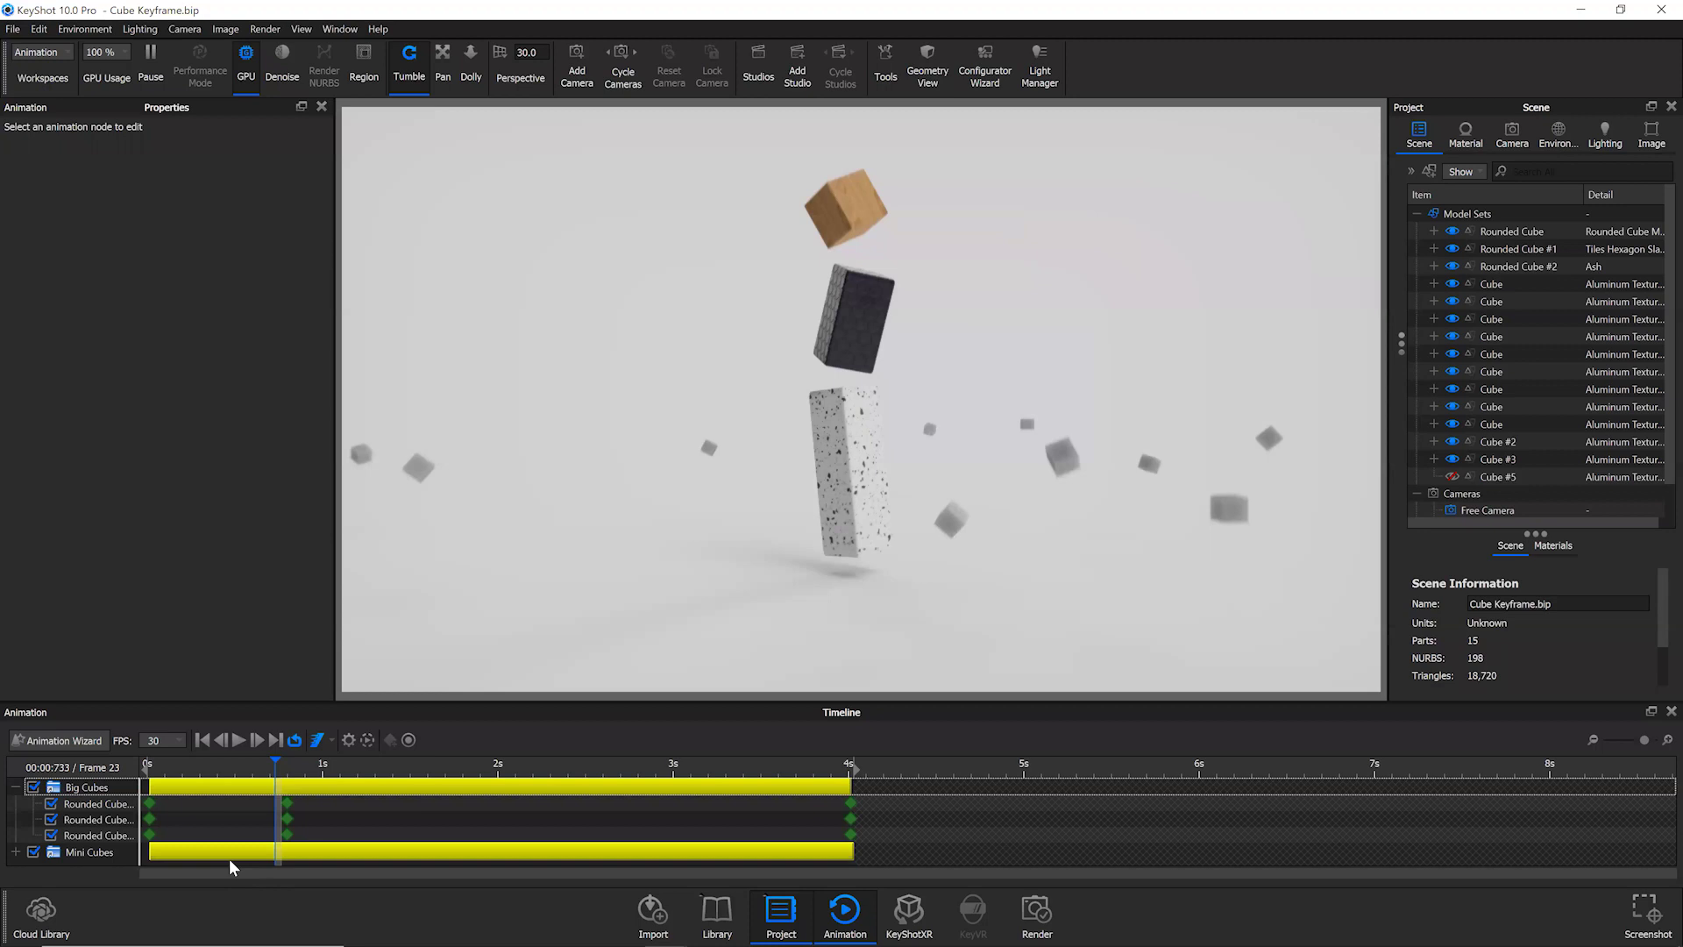
- Expand the Mini Cubes animation group to examine its tracks, and collapse it again
{"action": "left_click", "coordinate": [237, 852]}
{"action": "left_click", "coordinate": [175, 834]}
{"action": "left_click", "coordinate": [210, 819]}
{"action": "left_click", "coordinate": [96, 852]}
{"action": "left_click", "coordinate": [16, 851]}
{"action": "left_click", "coordinate": [167, 852]}
{"action": "scroll", "coordinate": [166, 854], "scroll_direction": "up", "scroll_amount": 3}
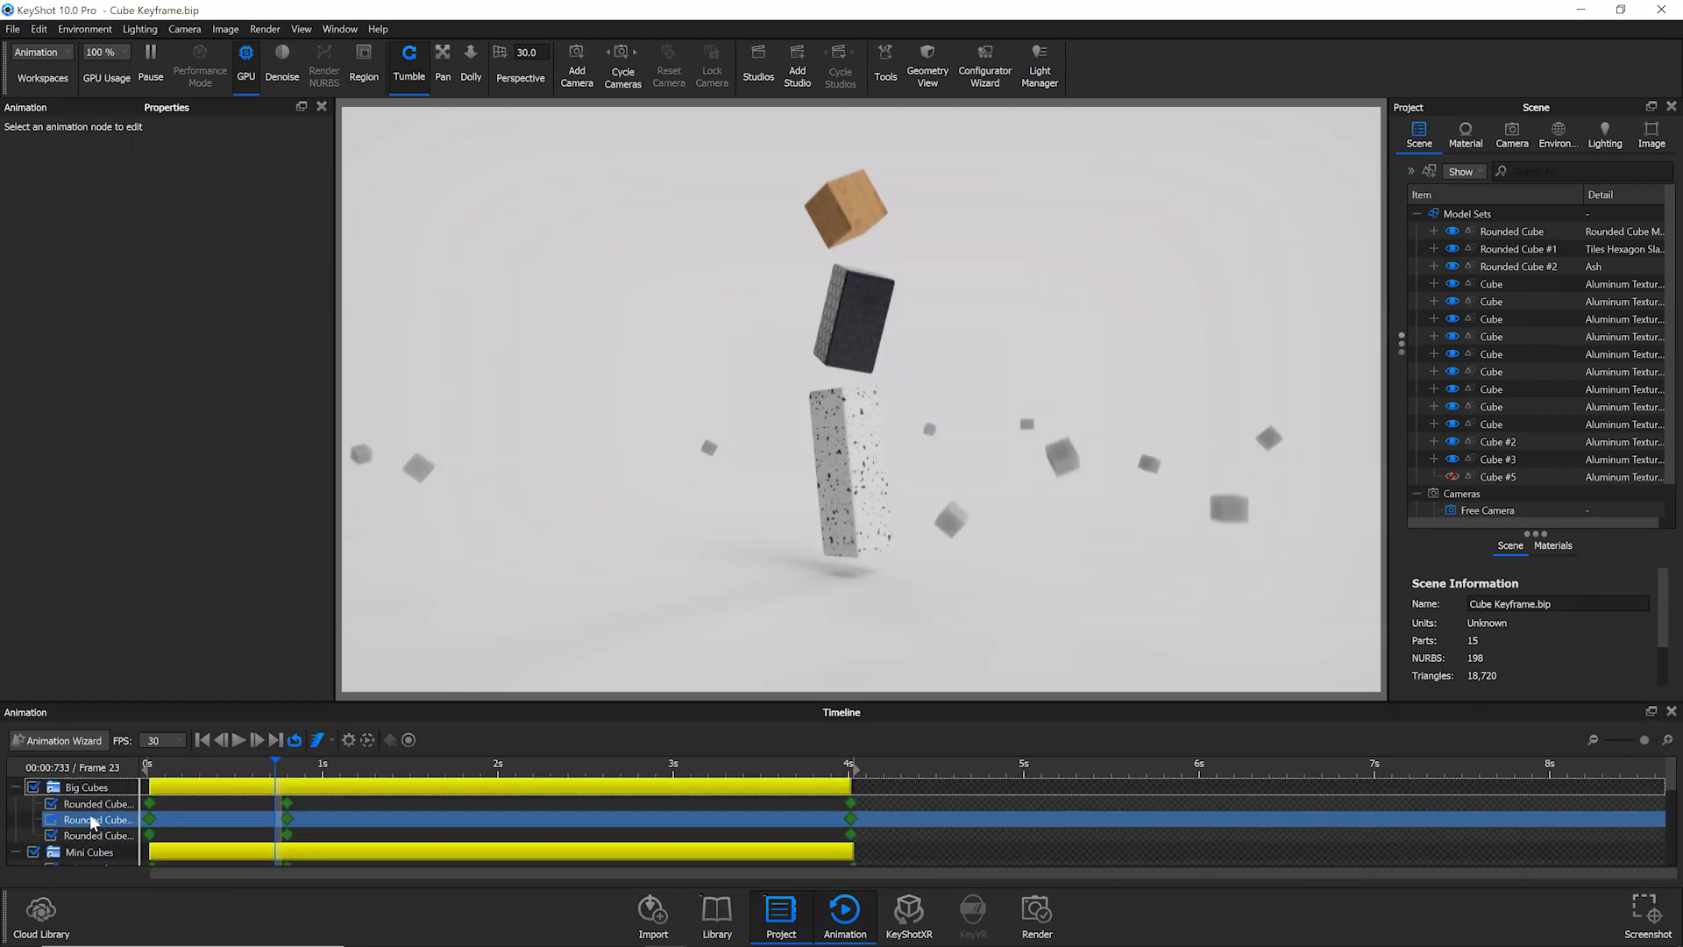
{"action": "left_click", "coordinate": [16, 851]}
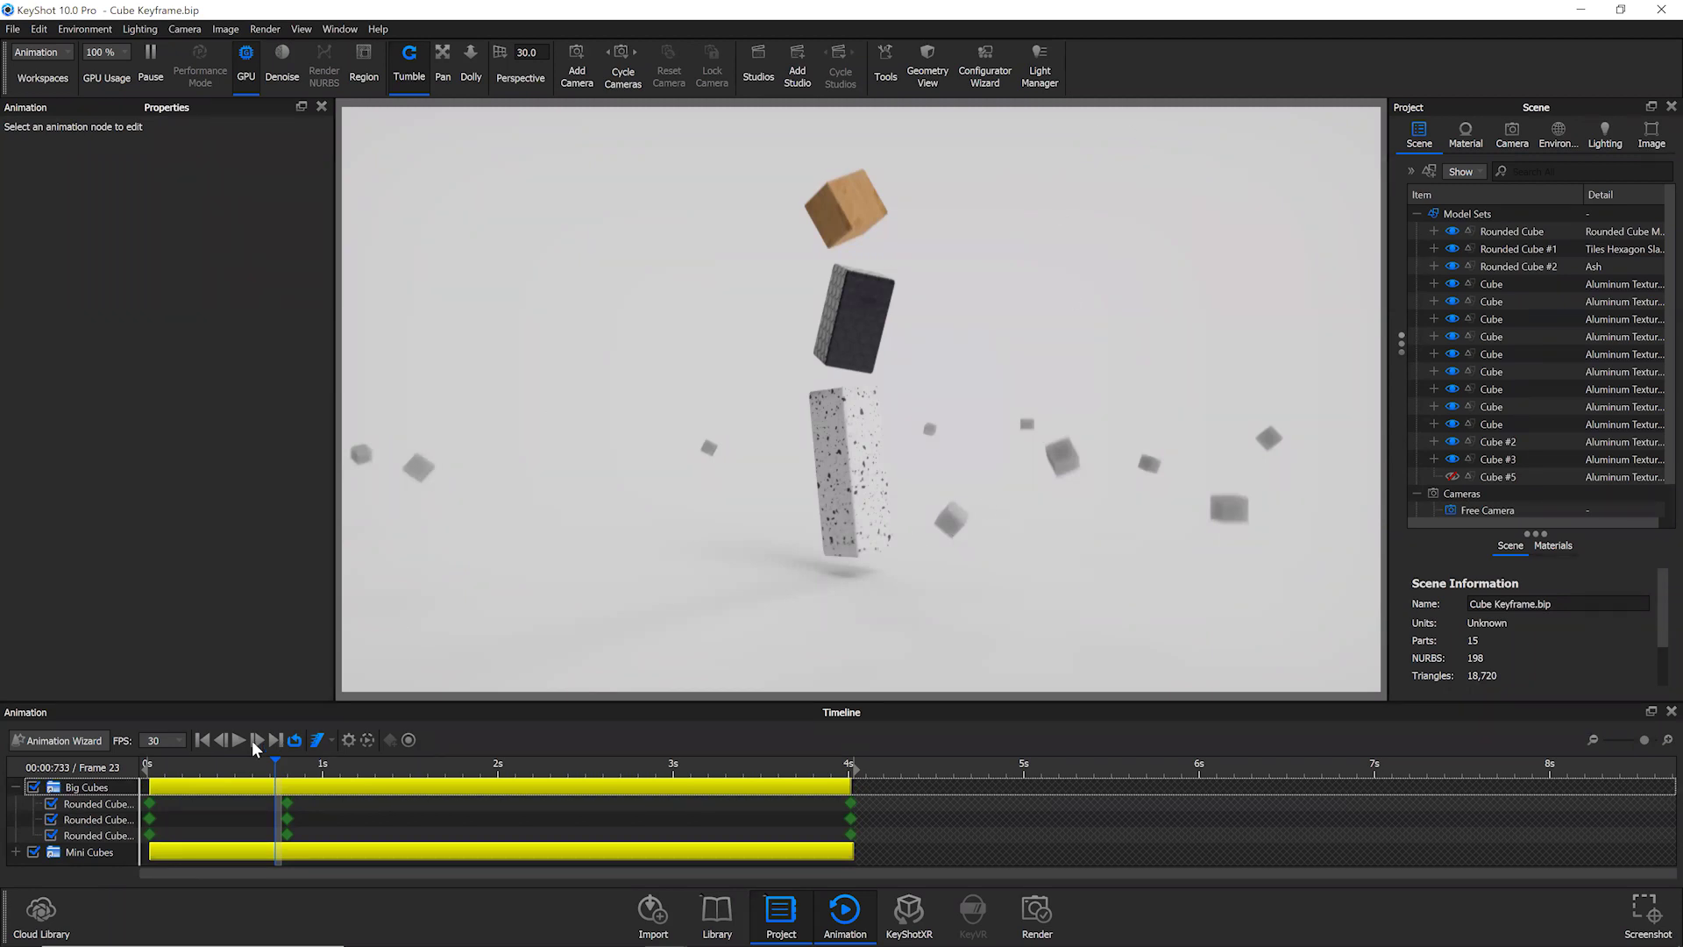
- Select the Rounded Cube #1 keyframe animation and scrub the timeline to about 2.3 s to review its motion
{"action": "left_click", "coordinate": [105, 787]}
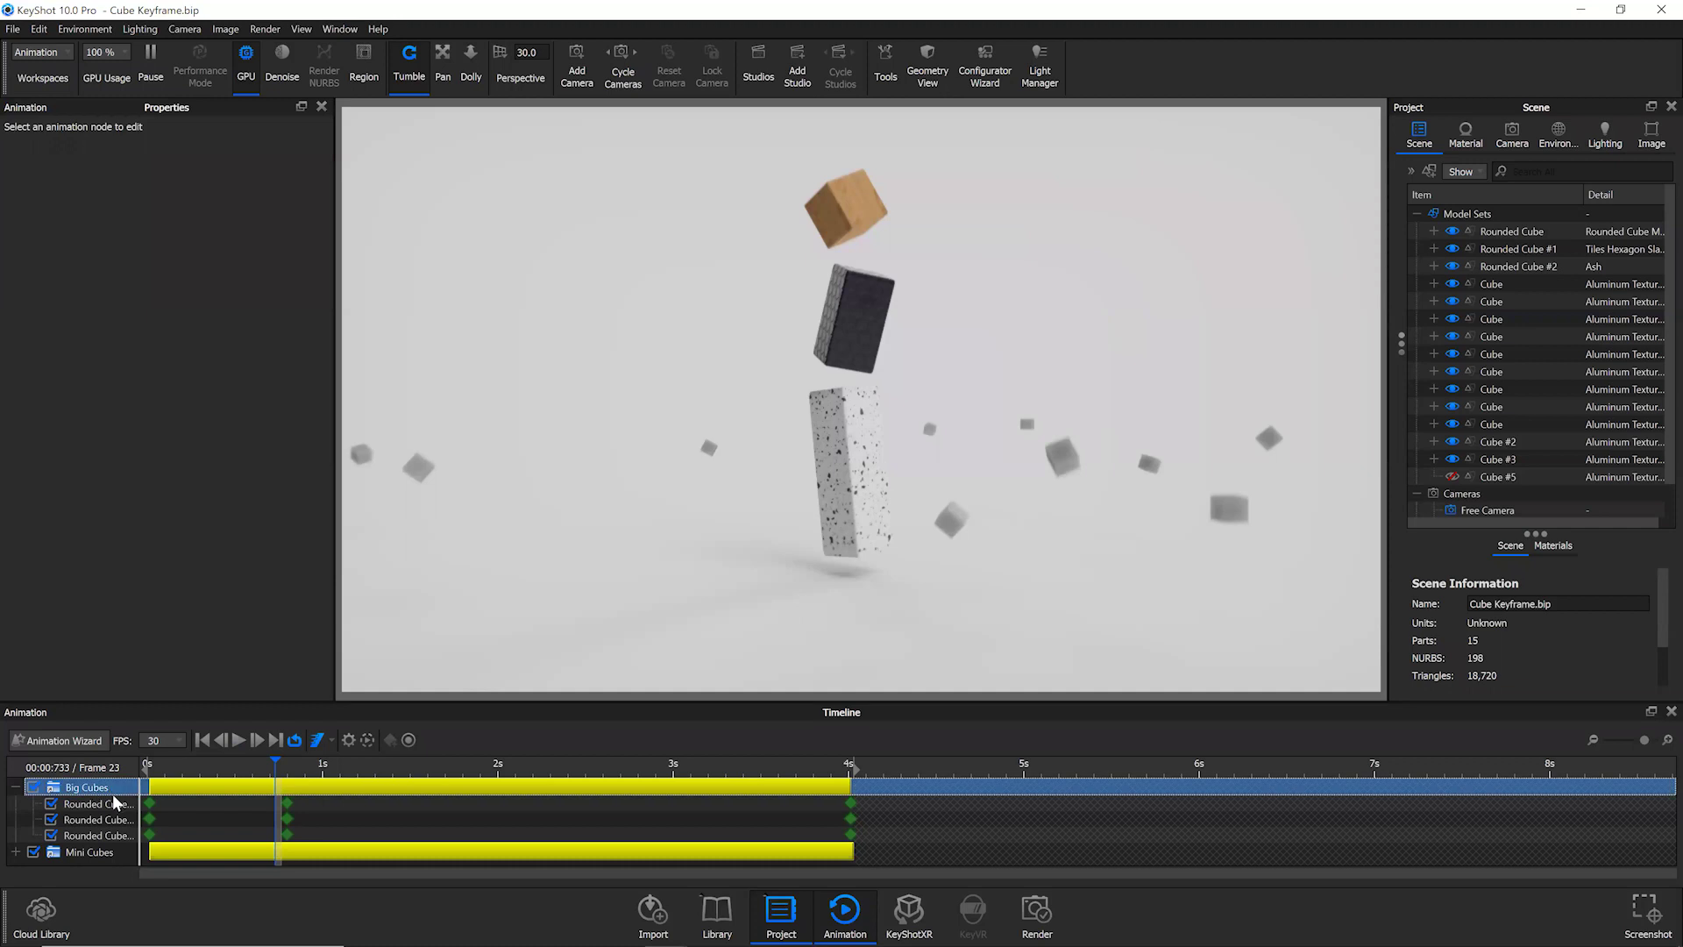
{"action": "left_click", "coordinate": [113, 802]}
{"action": "left_click", "coordinate": [114, 831]}
{"action": "left_click", "coordinate": [114, 816]}
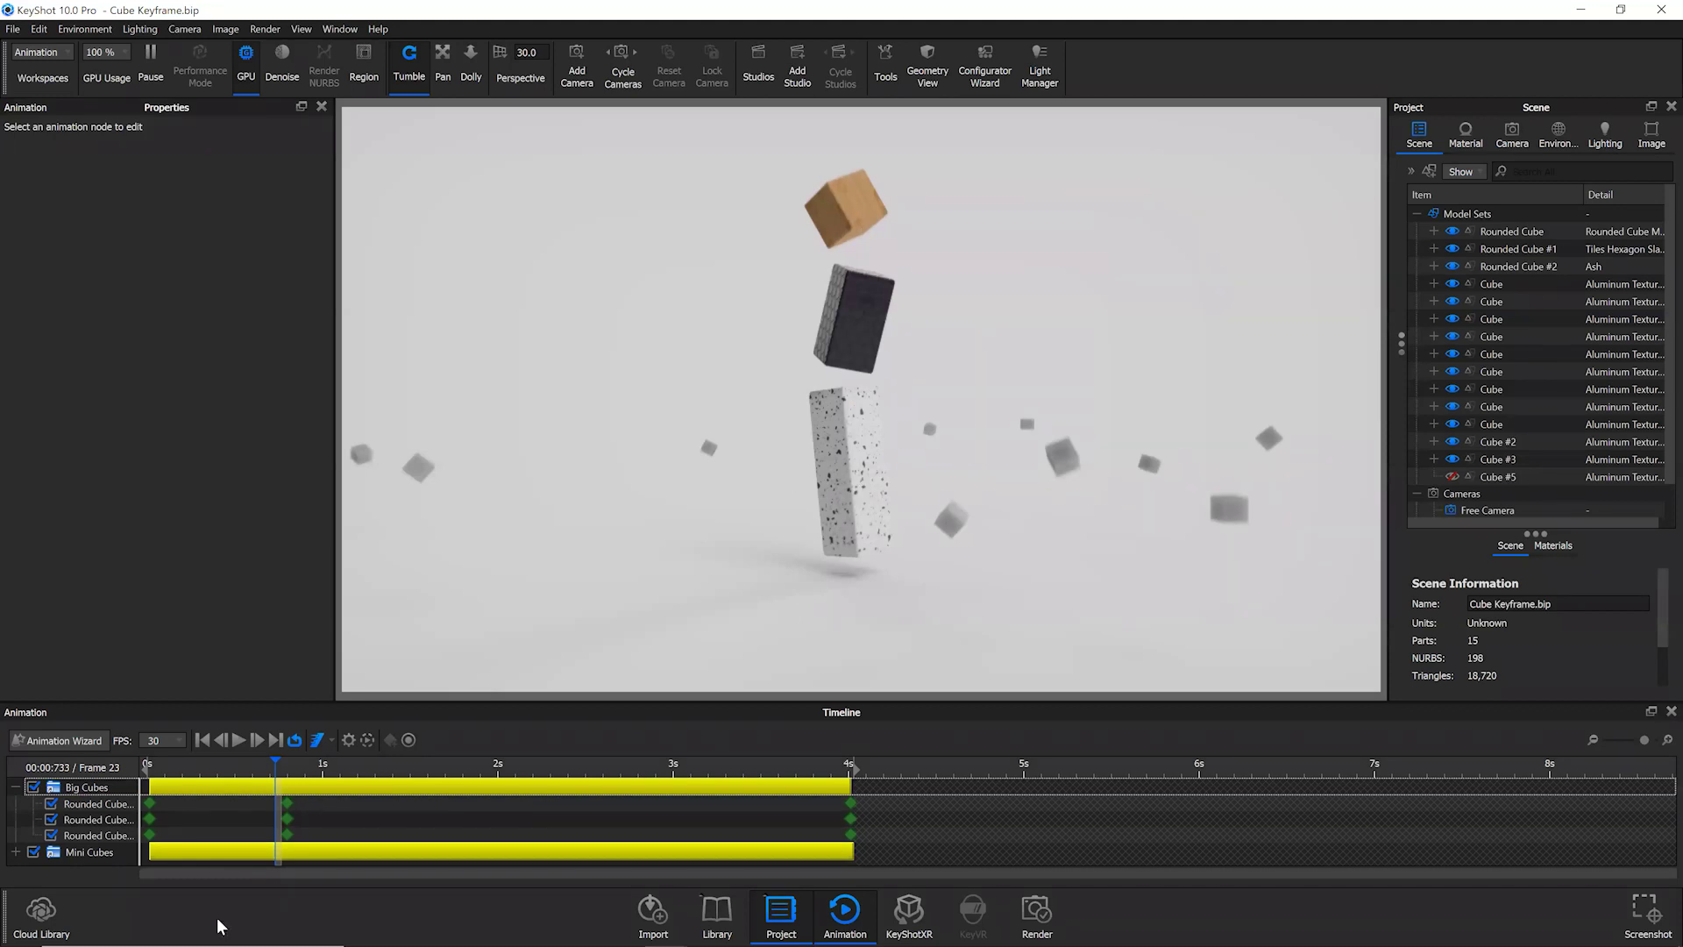
{"action": "left_click", "coordinate": [215, 818]}
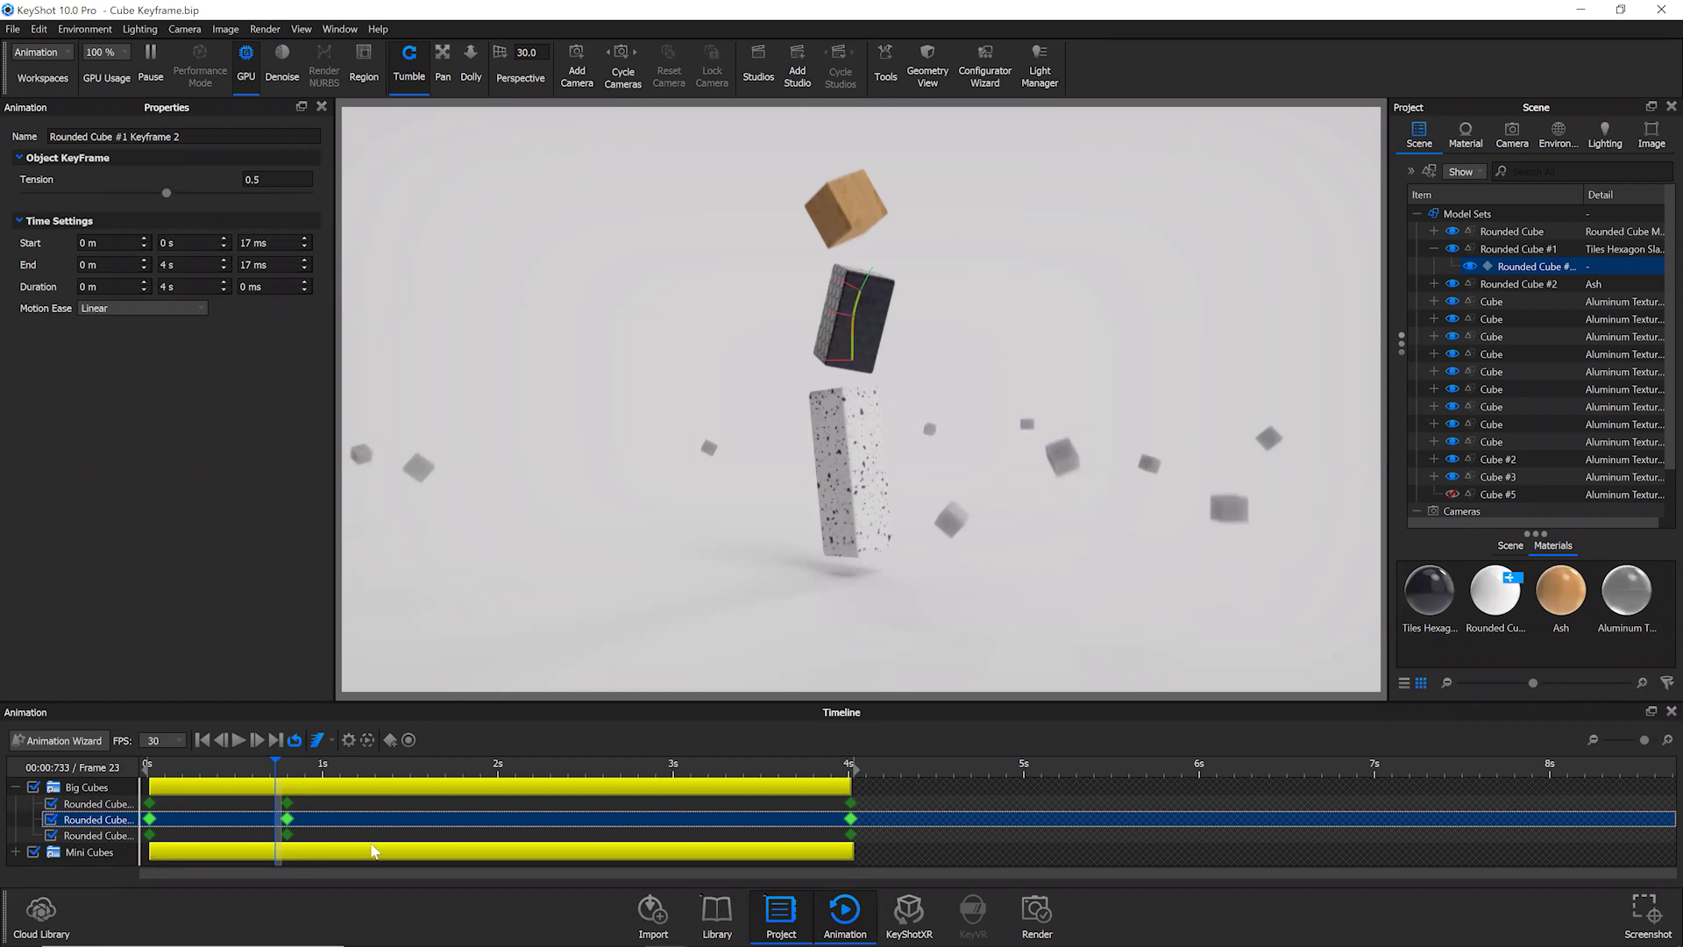
{"action": "left_click", "coordinate": [211, 771]}
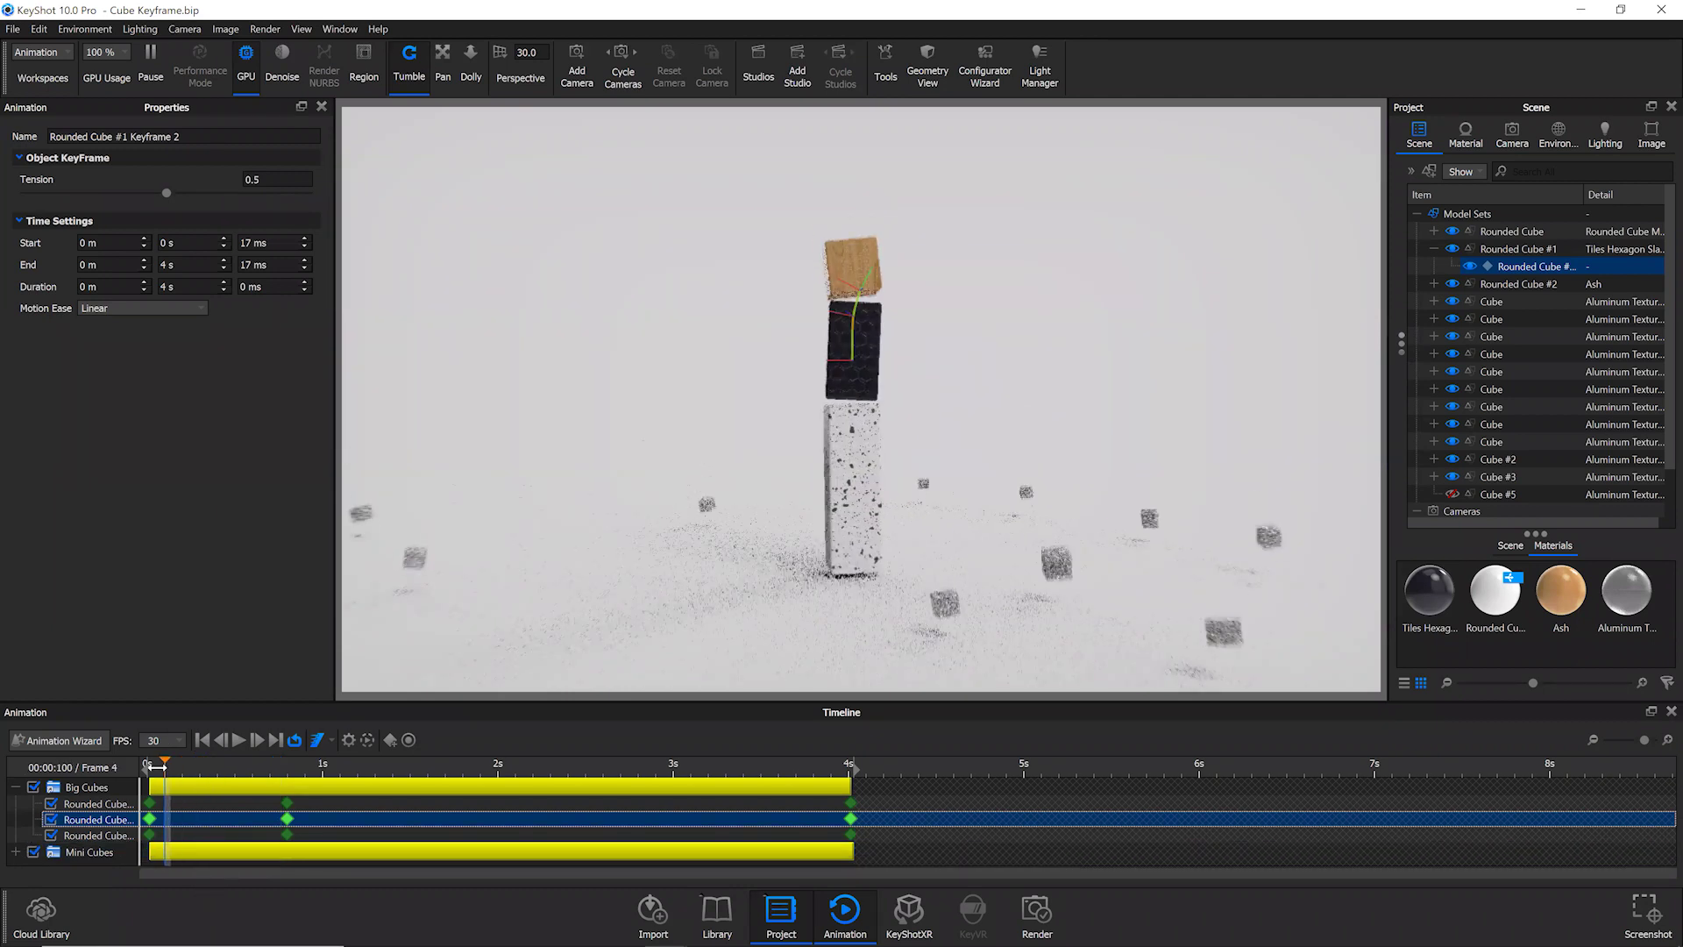
{"action": "left_click_drag", "start_coordinate": [279, 769], "coordinate": [545, 780]}
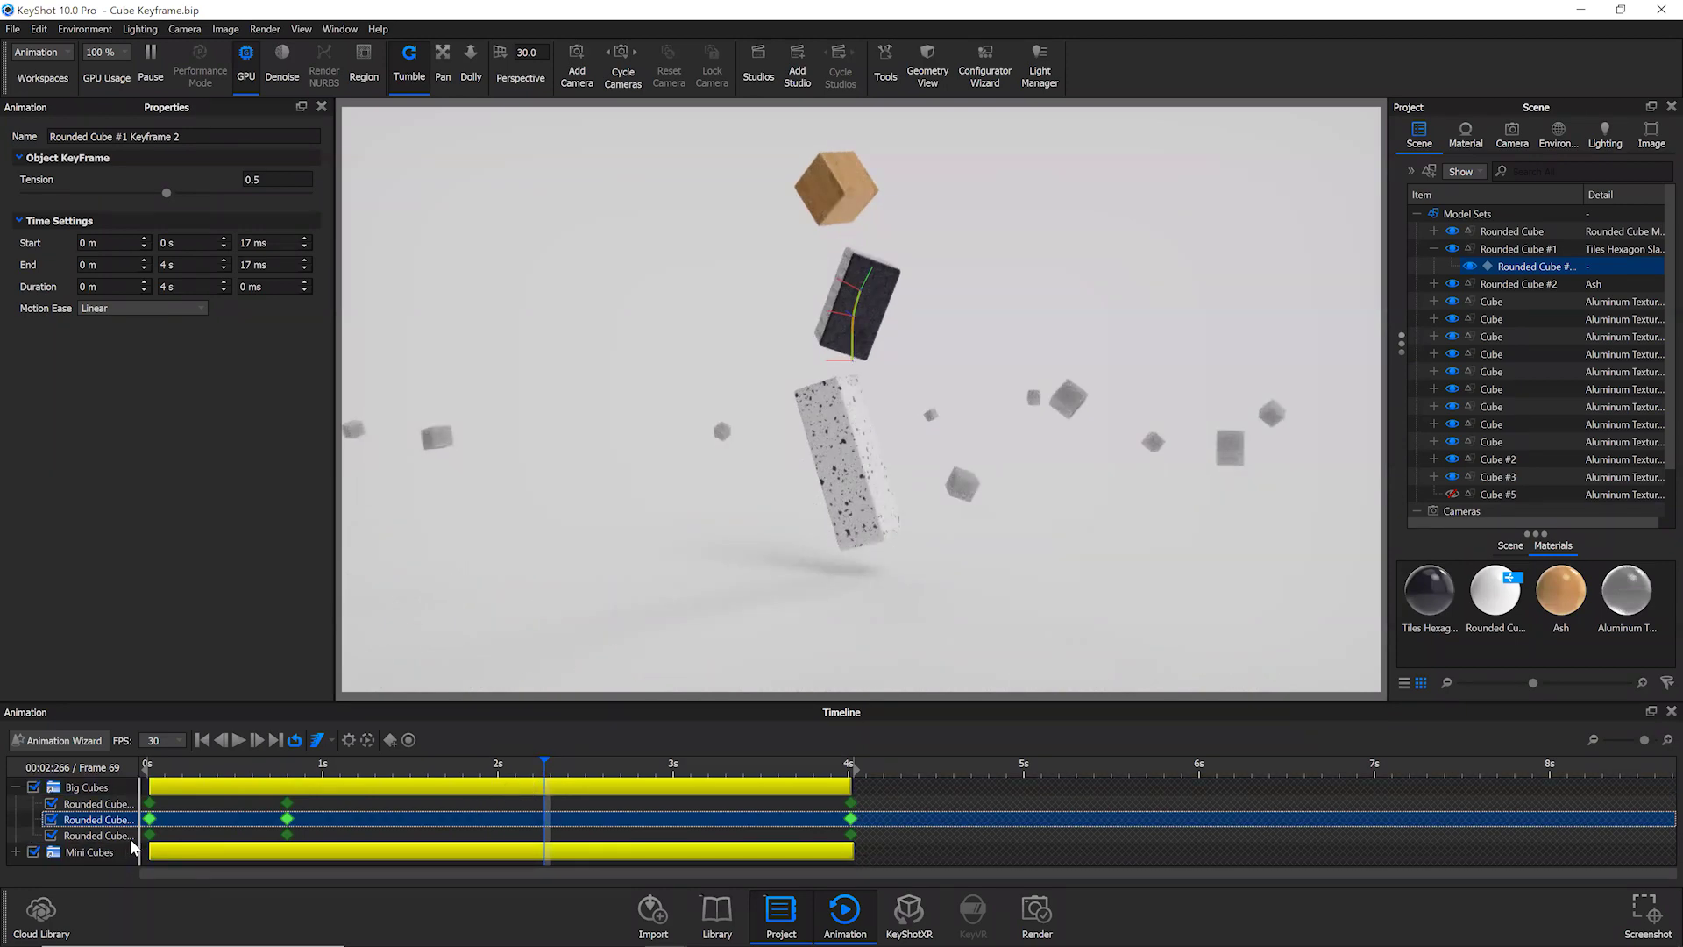
- Examine the cube's pose at the first, 0.8 s and last keyframes of Rounded Cube #1
{"action": "double_click", "coordinate": [148, 817]}
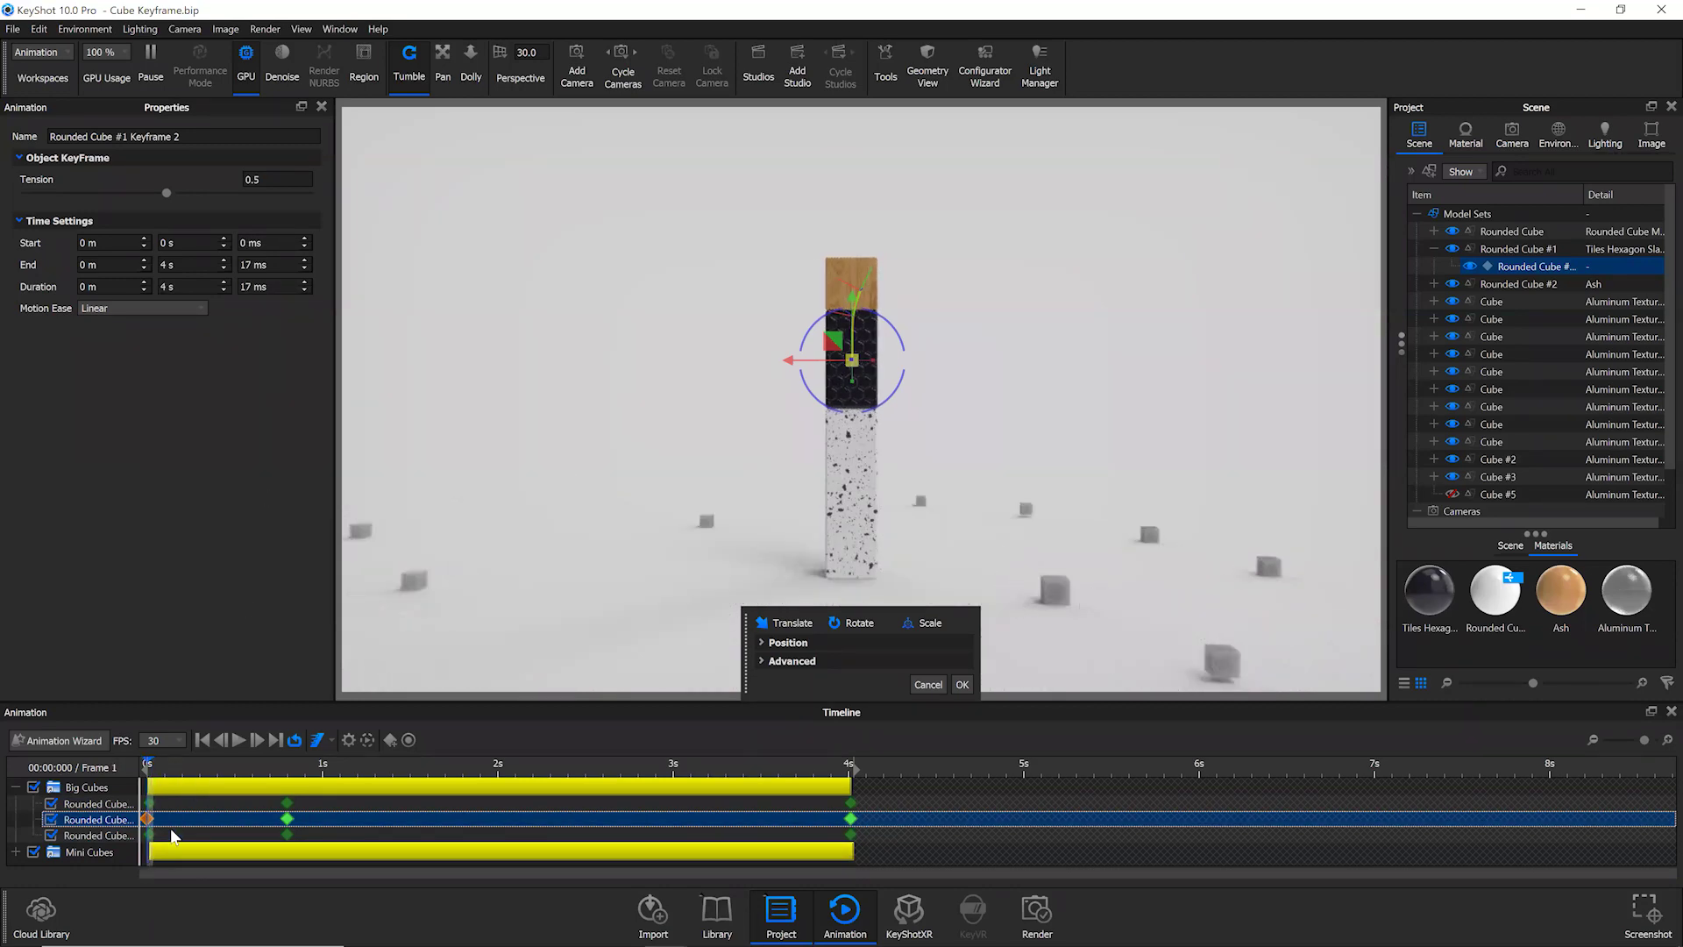
{"action": "left_click", "coordinate": [288, 786]}
{"action": "left_click", "coordinate": [288, 817]}
{"action": "left_click", "coordinate": [287, 817]}
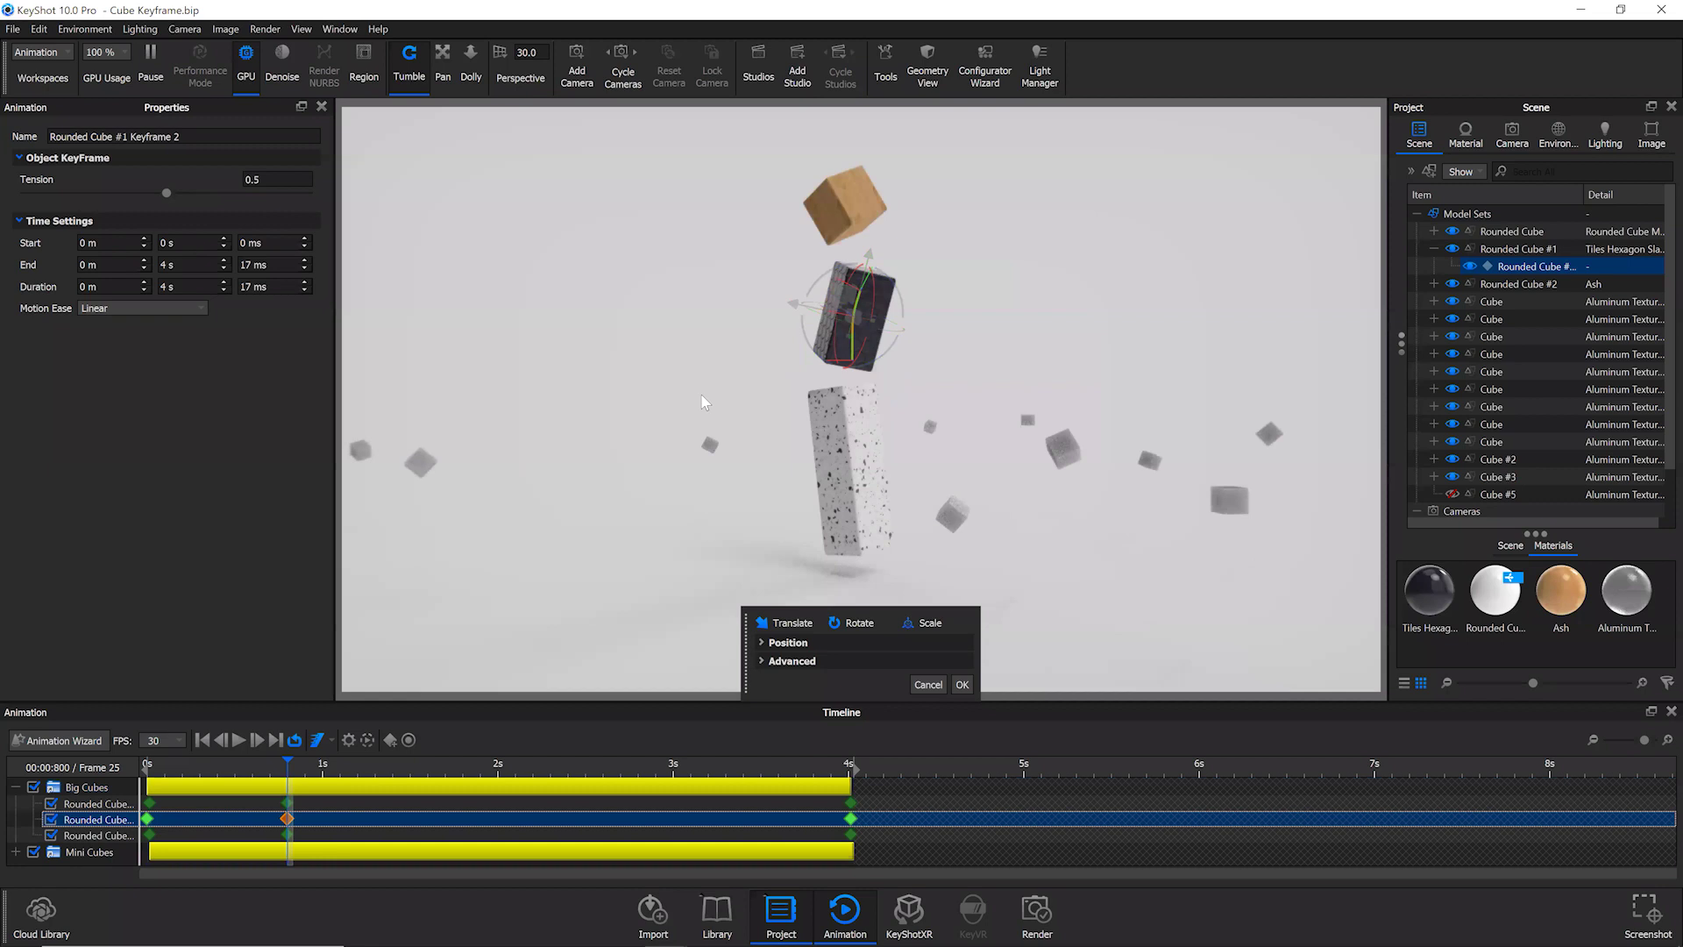
{"action": "left_click", "coordinate": [378, 835], "text": "ctrl"}
{"action": "left_click", "coordinate": [850, 819]}
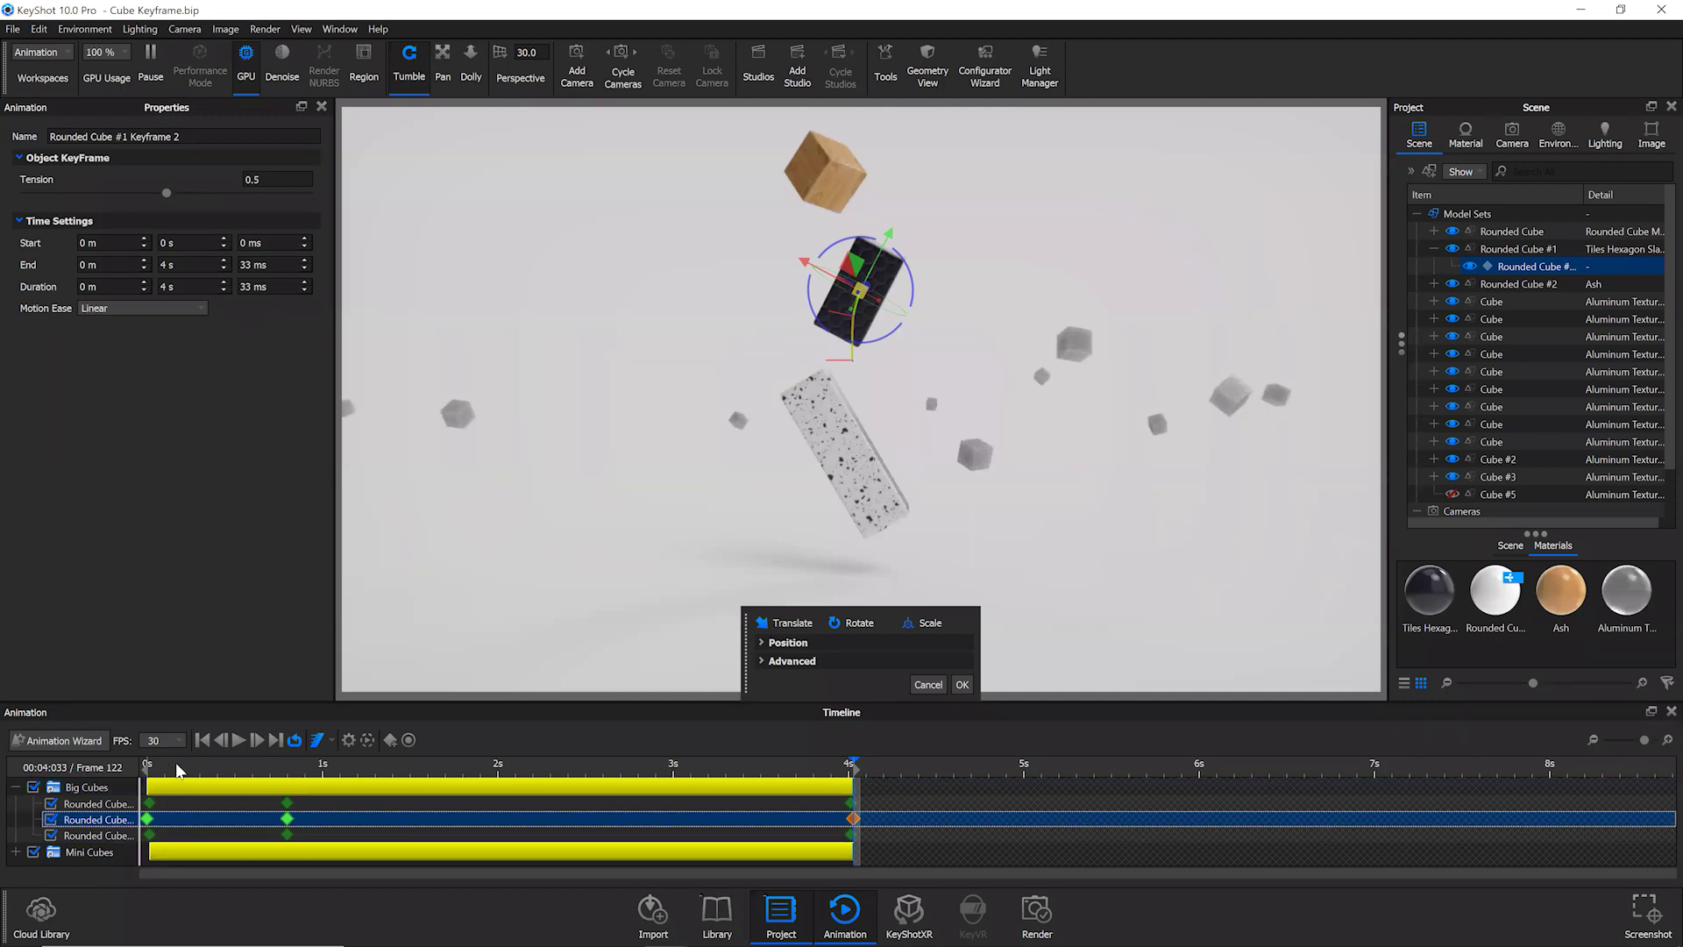
- Scrub through the motion between keyframes and check Rounded Cube #1's pose at the 0.8 s keyframe
{"action": "left_click_drag", "start_coordinate": [185, 759], "coordinate": [838, 794]}
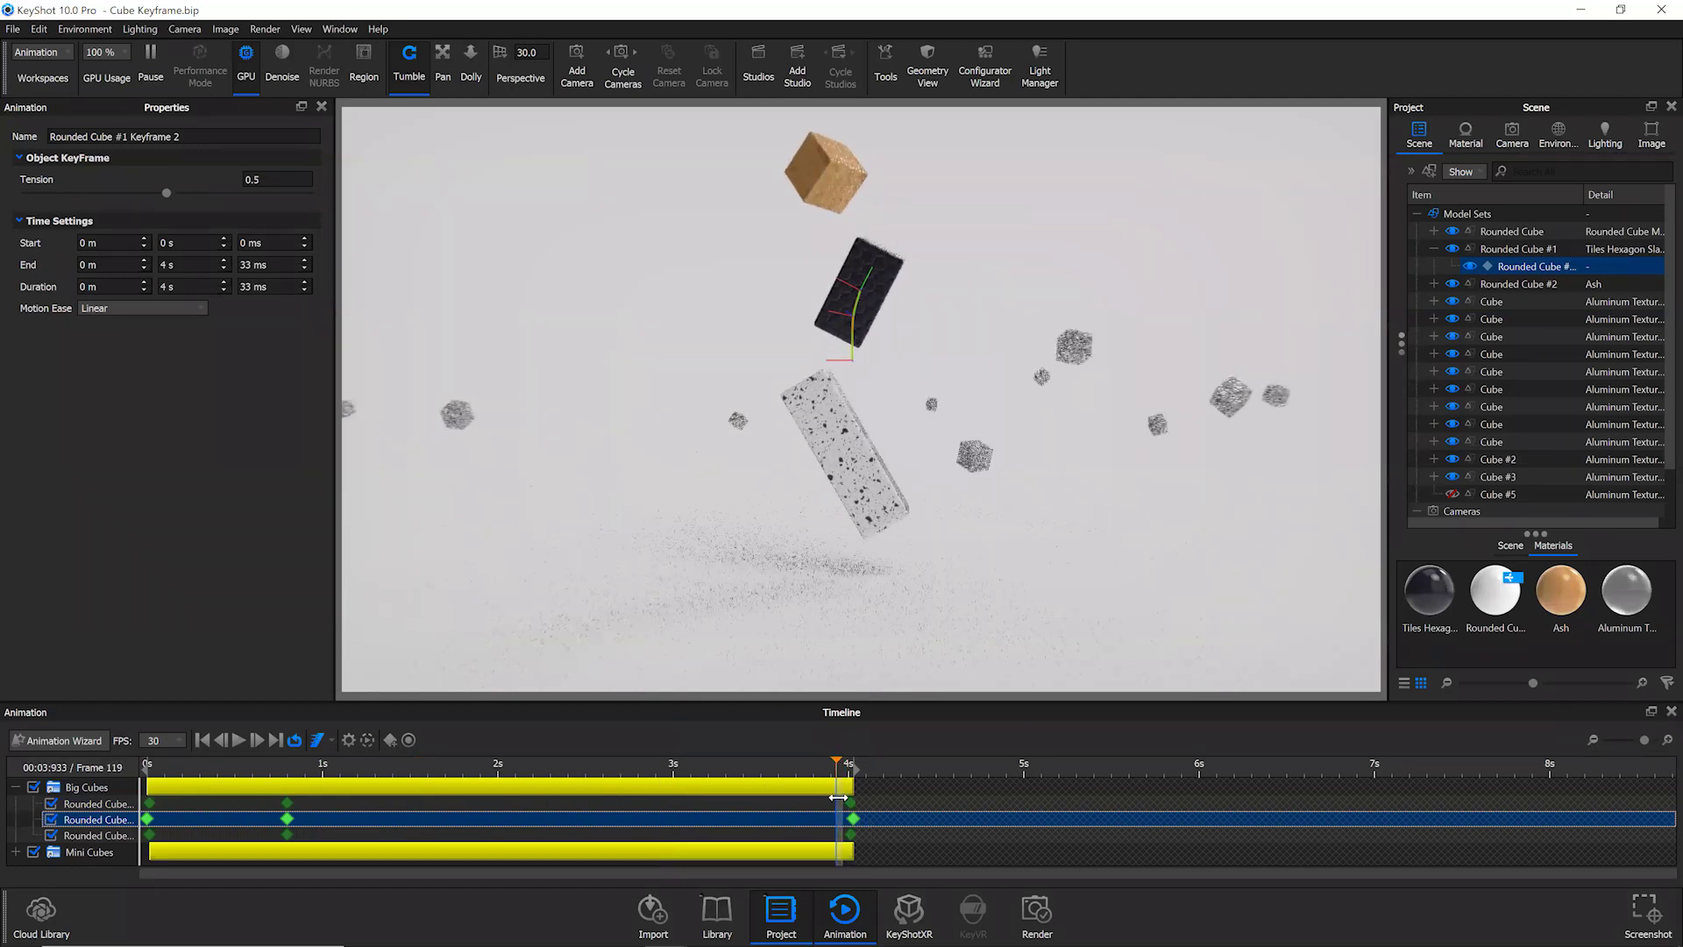
{"action": "left_click", "coordinate": [719, 805]}
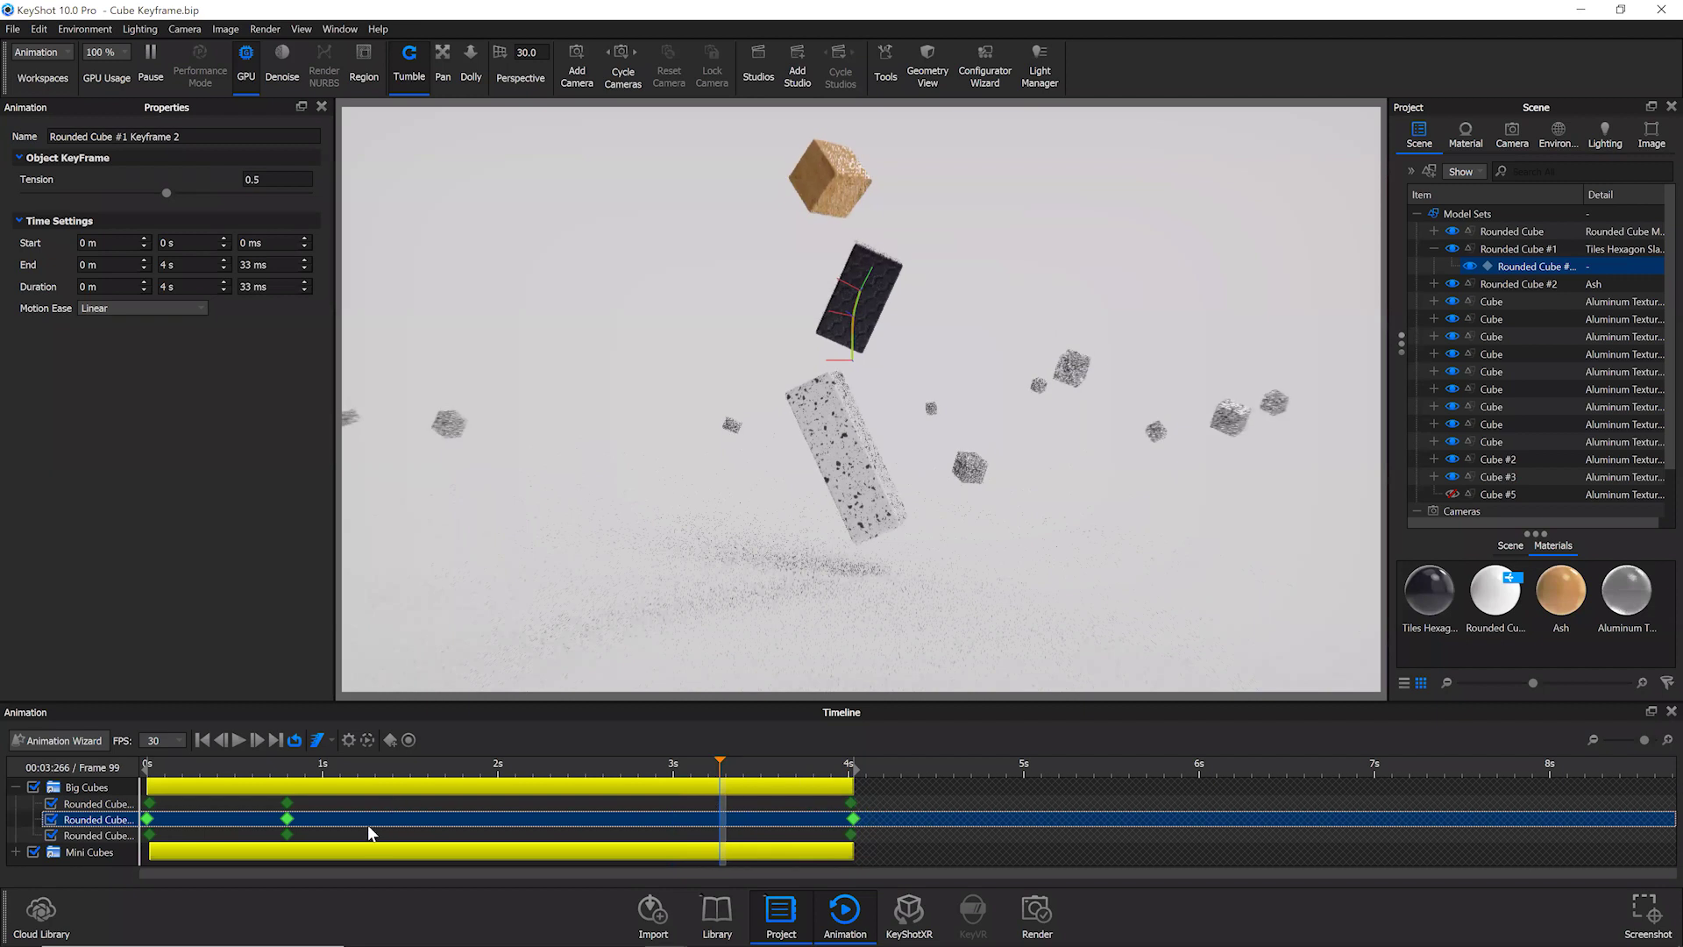
{"action": "left_click", "coordinate": [202, 854]}
{"action": "left_click", "coordinate": [234, 820]}
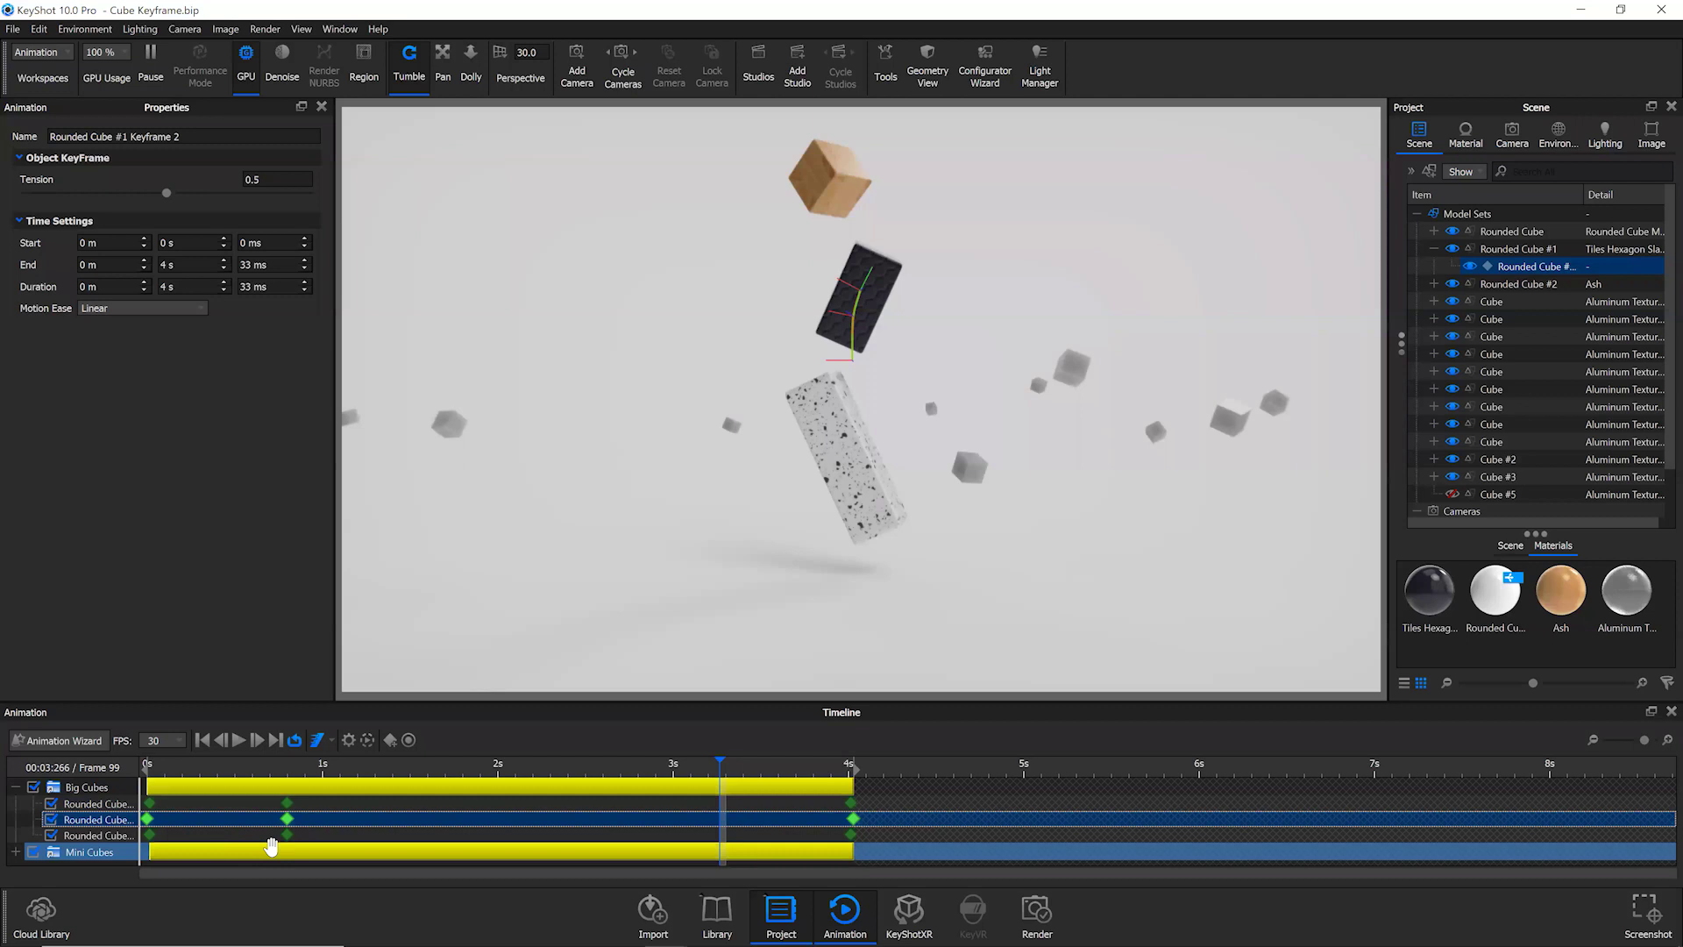
{"action": "double_click", "coordinate": [288, 818]}
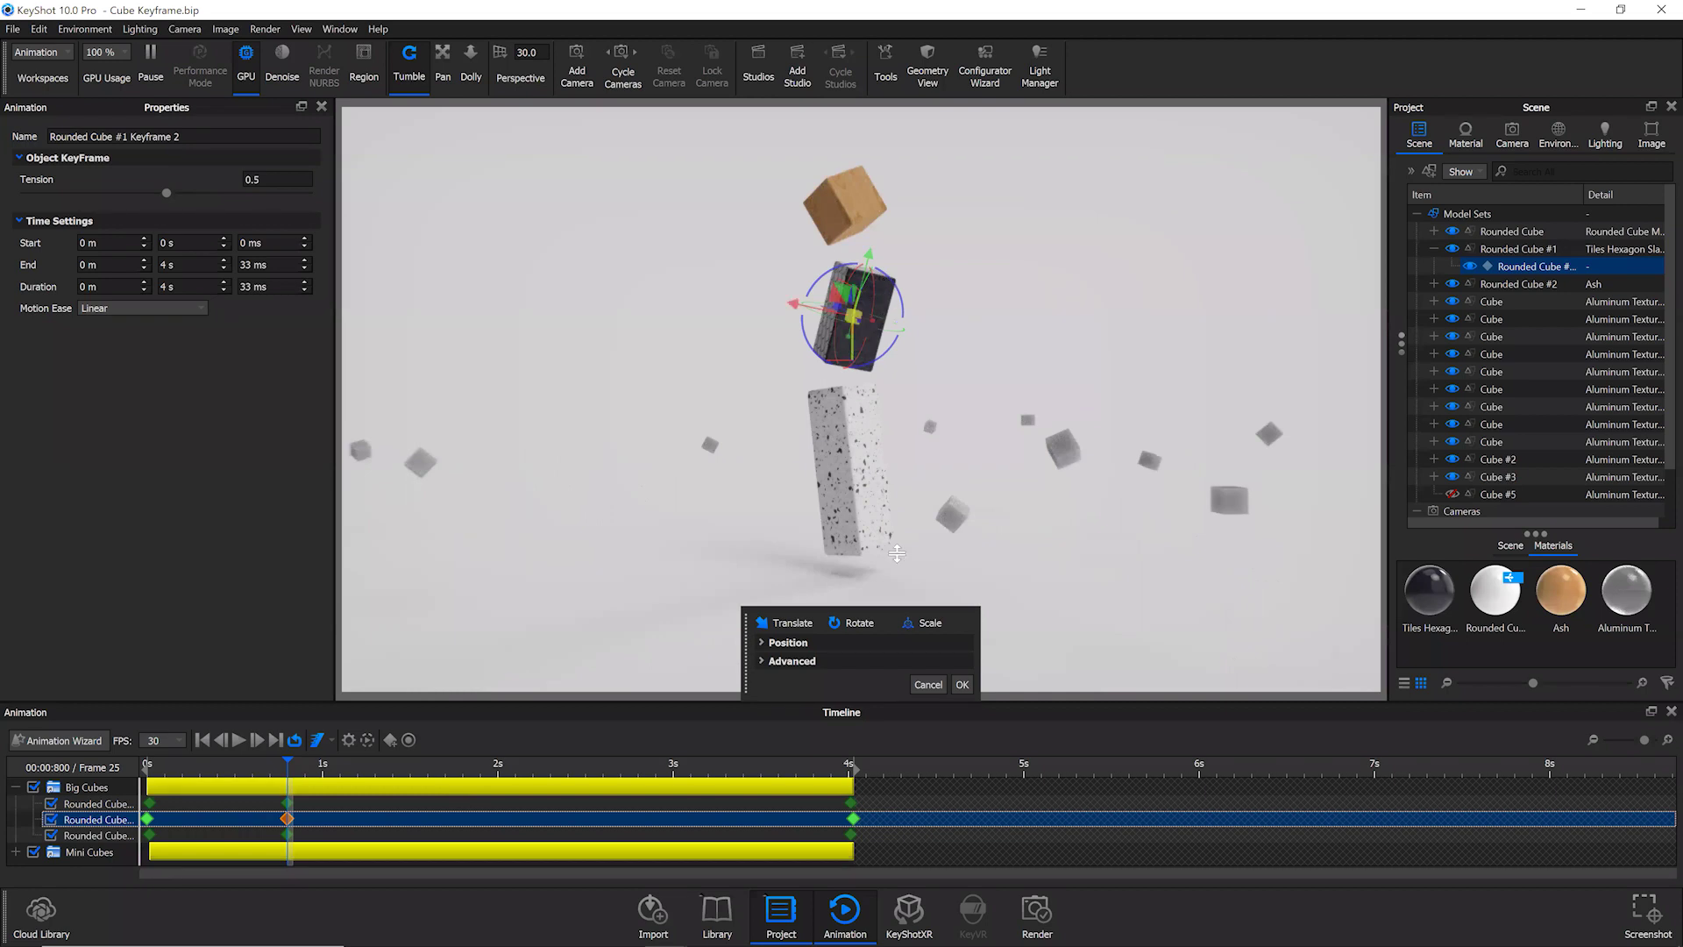
{"action": "left_click", "coordinate": [961, 683]}
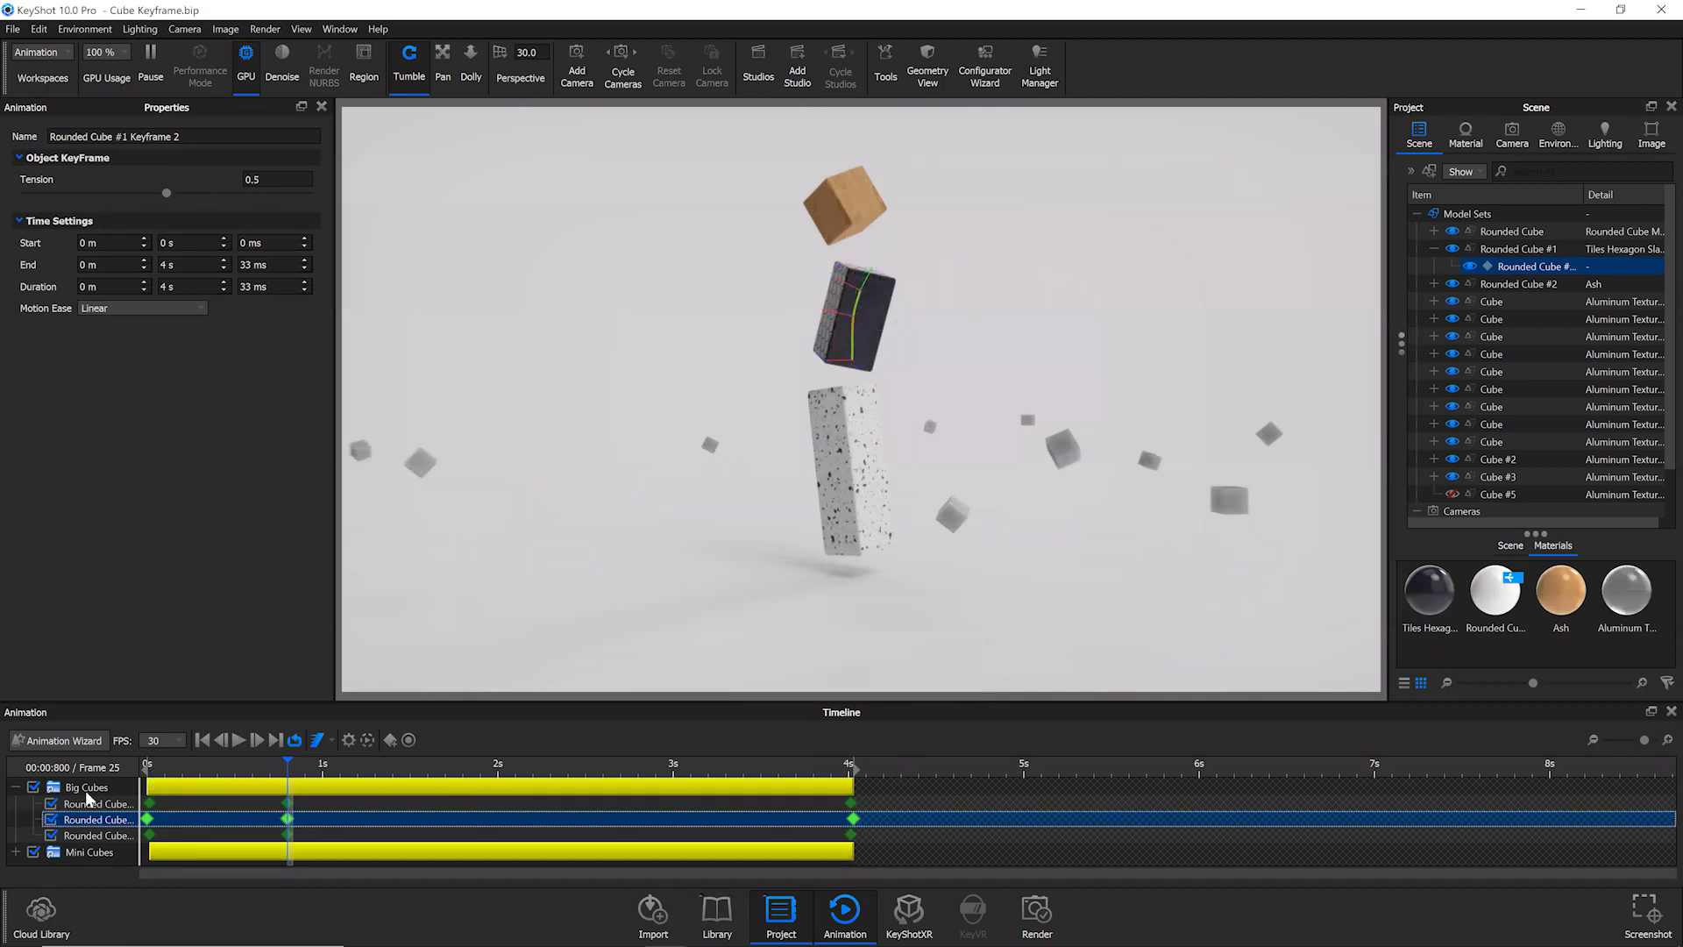
- Unhide Cube #5 in the scene tree and add a keyframe animation to it
{"action": "left_click", "coordinate": [16, 786]}
{"action": "left_click", "coordinate": [1461, 496]}
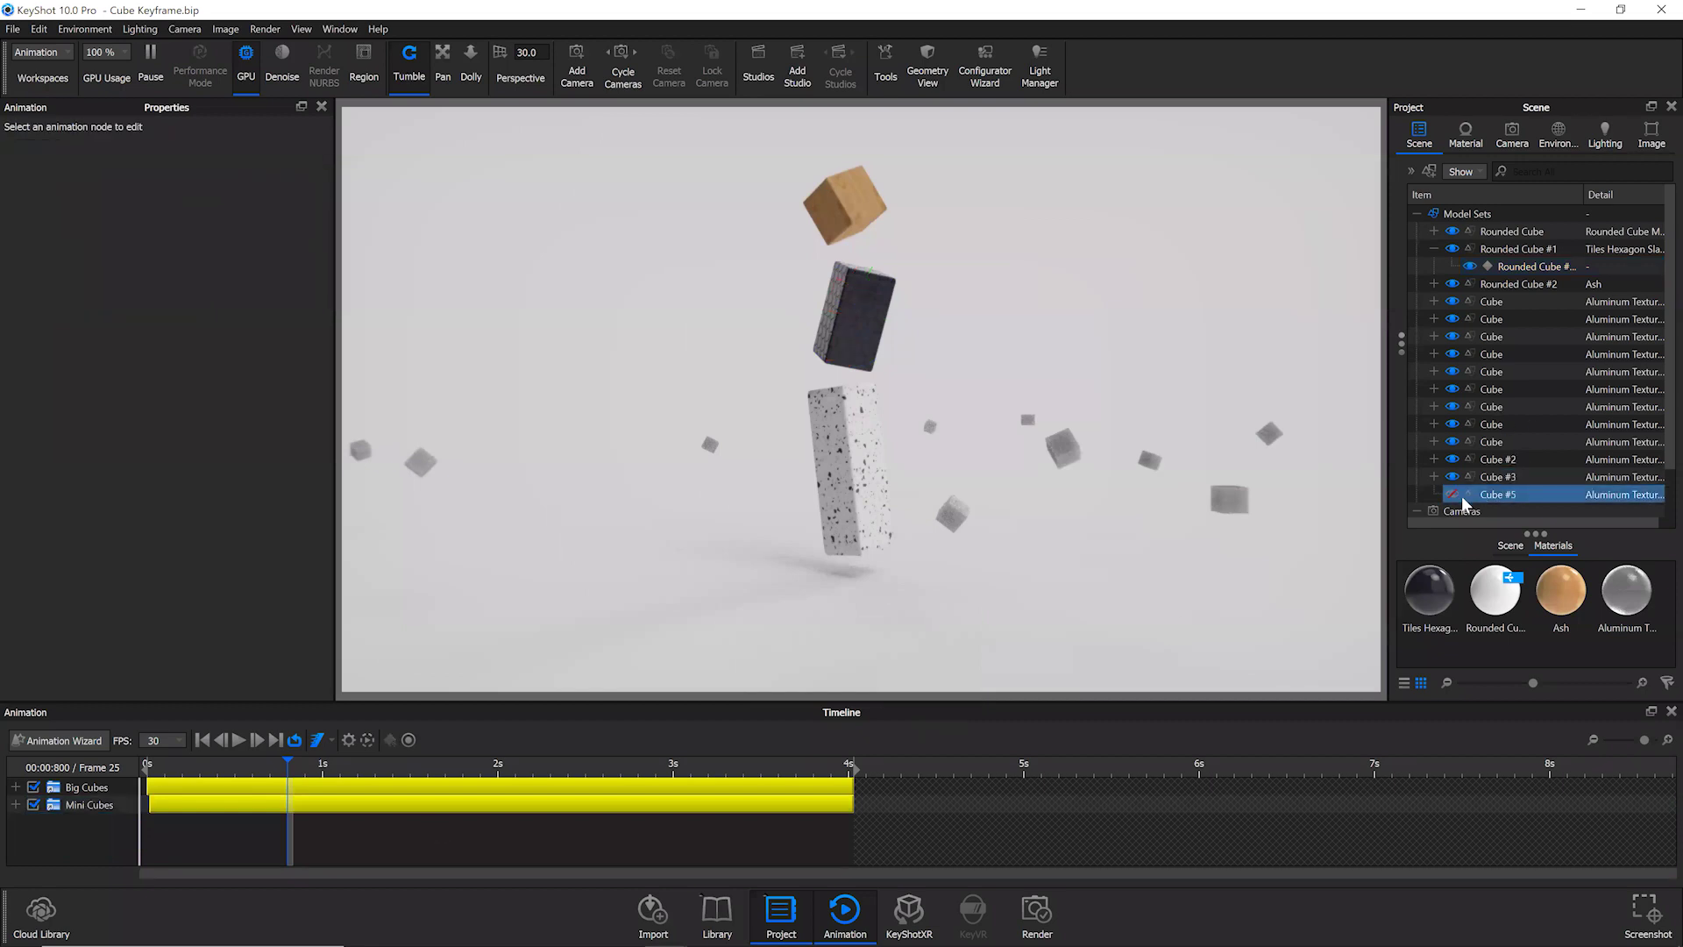
{"action": "left_click", "coordinate": [1451, 495]}
{"action": "left_click", "coordinate": [1495, 496]}
{"action": "right_click", "coordinate": [1495, 496]}
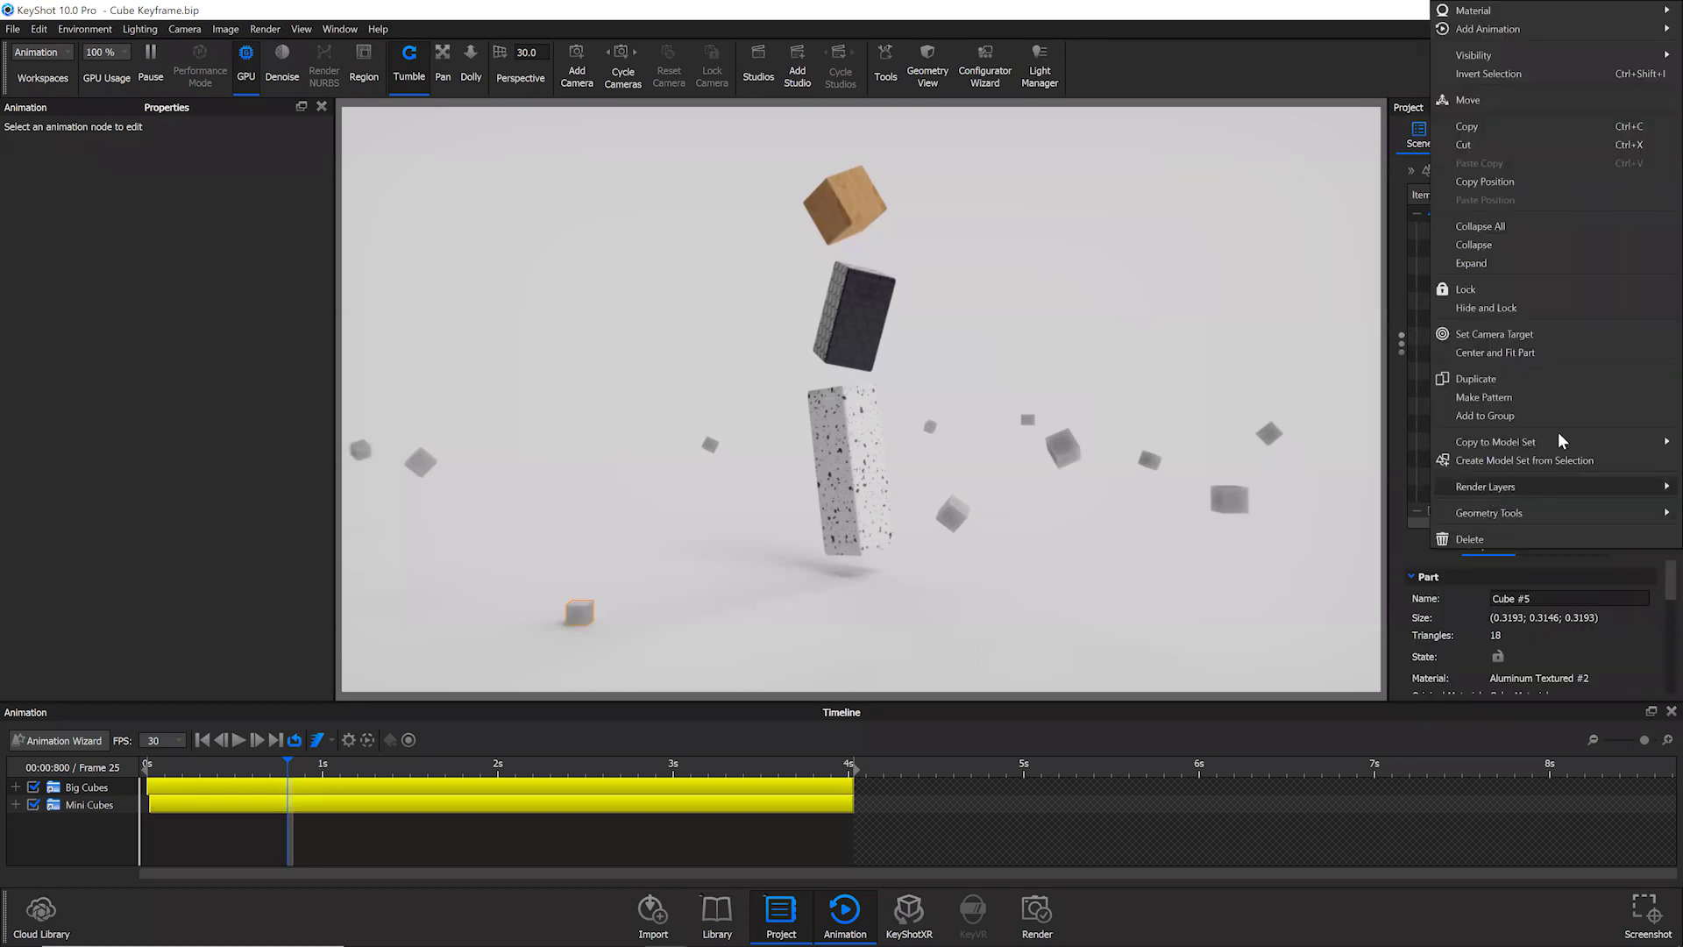
{"action": "mouse_move", "coordinate": [1528, 30]}
{"action": "left_click", "coordinate": [1324, 48]}
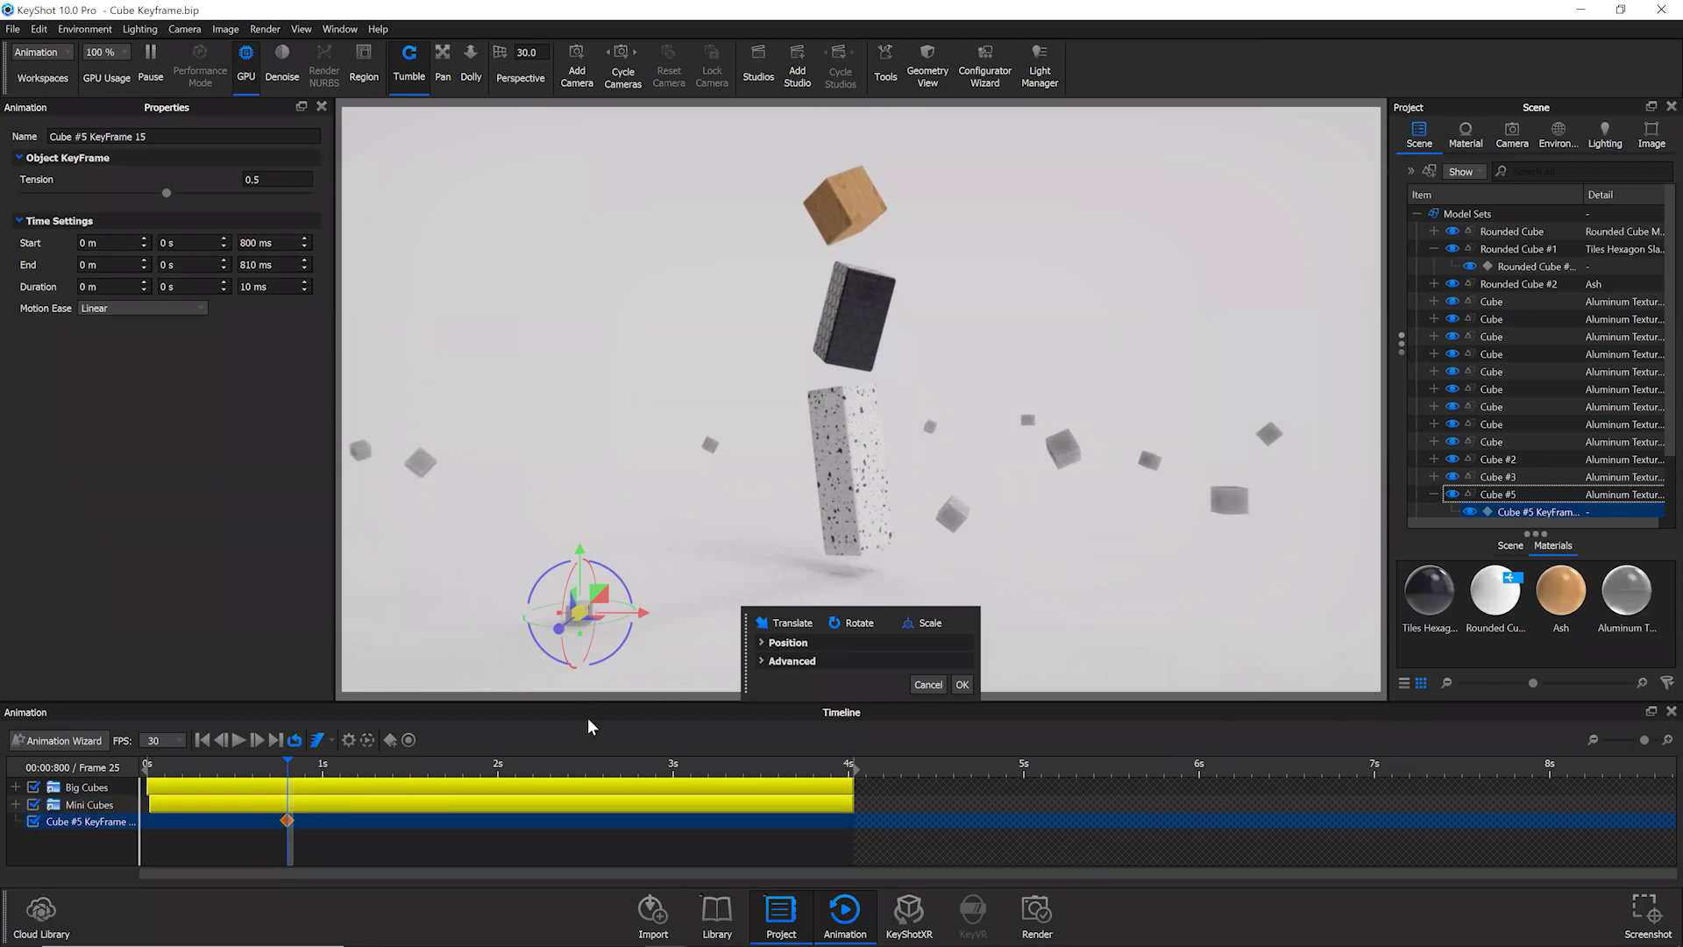
- Move Cube #5's keyframe to the start of the timeline at 0 s, aligned with the big cubes' first keyframes
{"action": "left_click", "coordinate": [15, 786]}
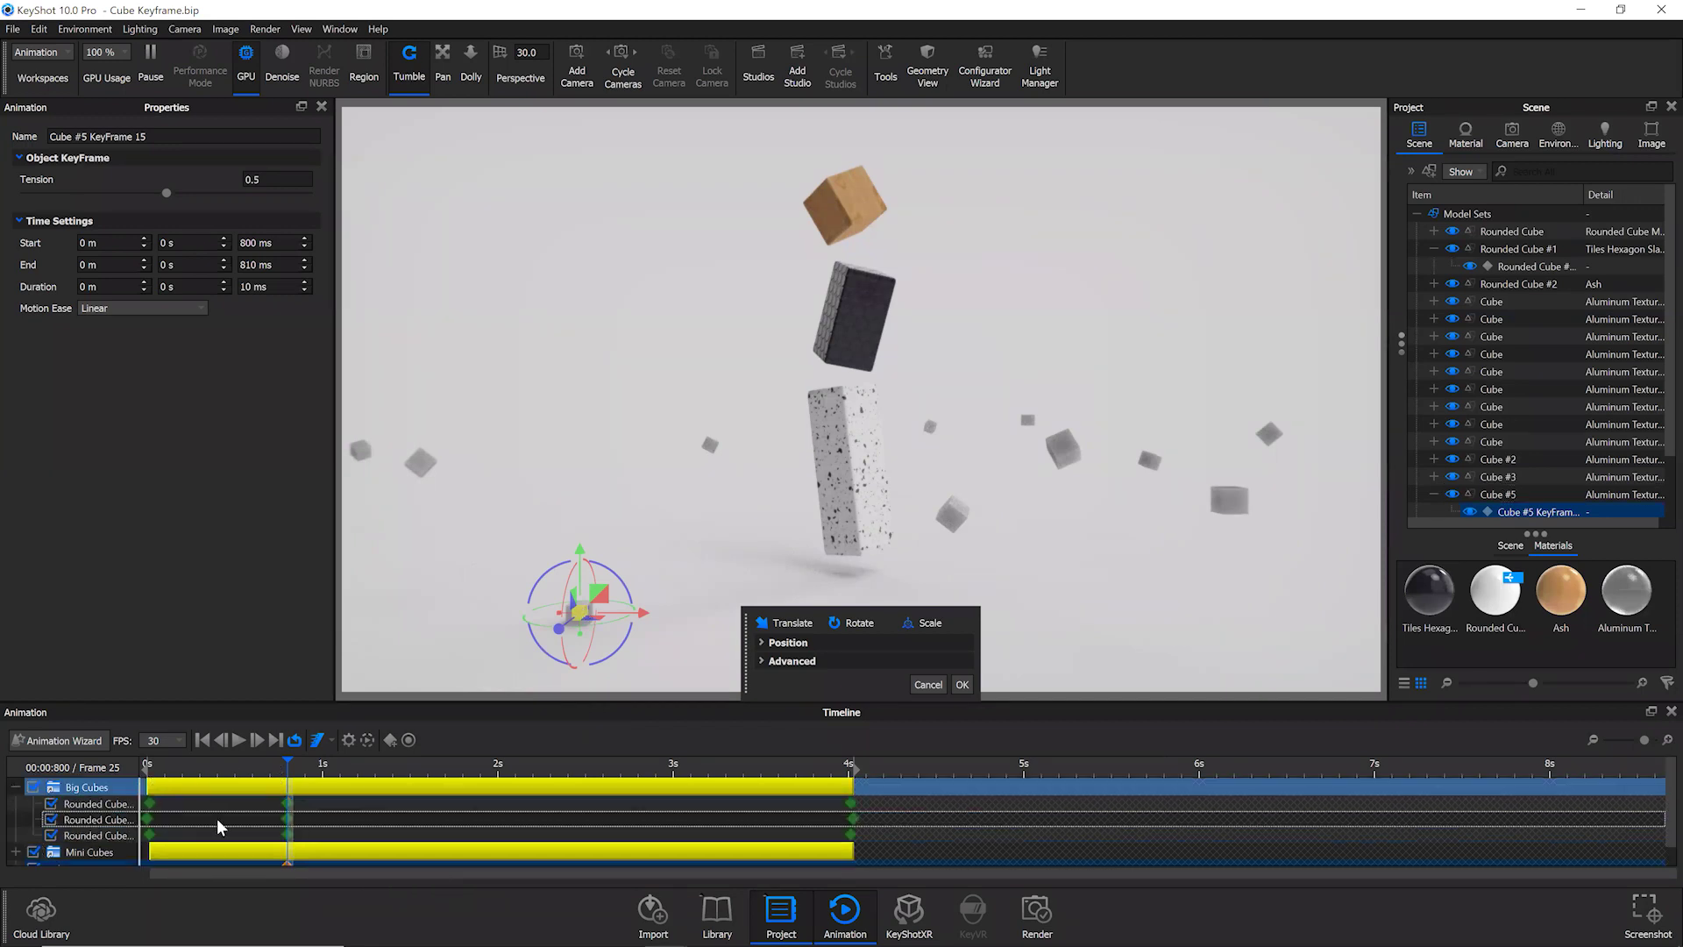
{"action": "scroll", "coordinate": [263, 819], "scroll_direction": "down", "scroll_amount": 1}
{"action": "left_click_drag", "start_coordinate": [286, 846], "coordinate": [147, 850]}
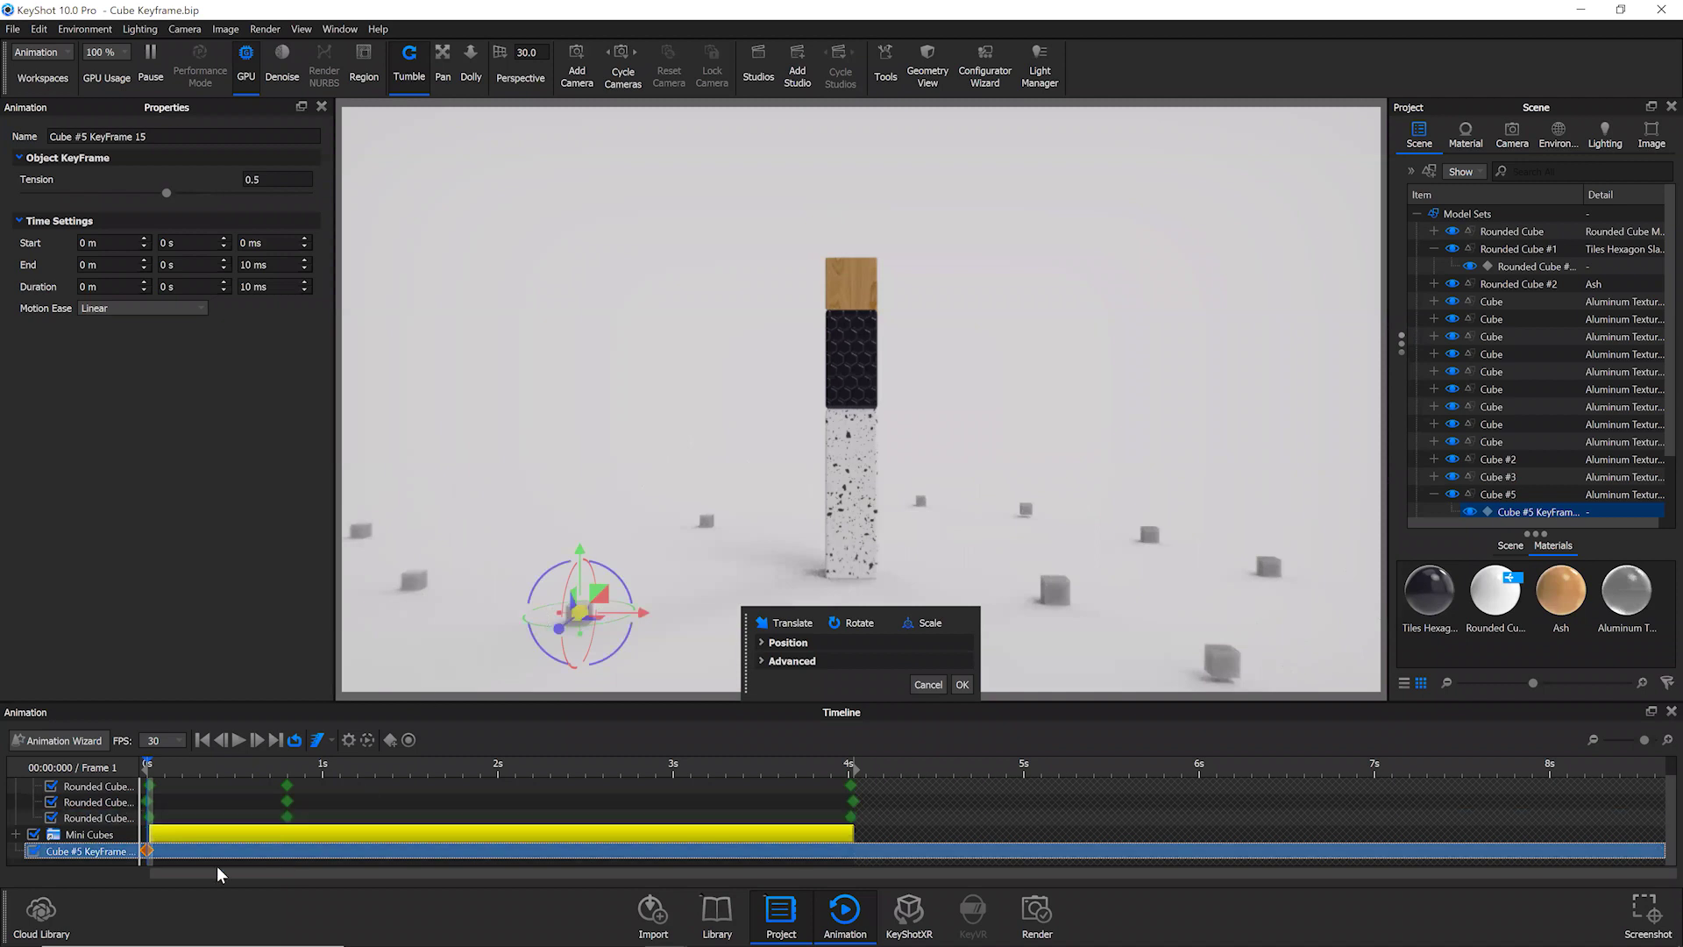
- Add a second keyframe to Cube #5 at 0.8 s and show its position values
{"action": "left_click_drag", "start_coordinate": [224, 765], "coordinate": [288, 765]}
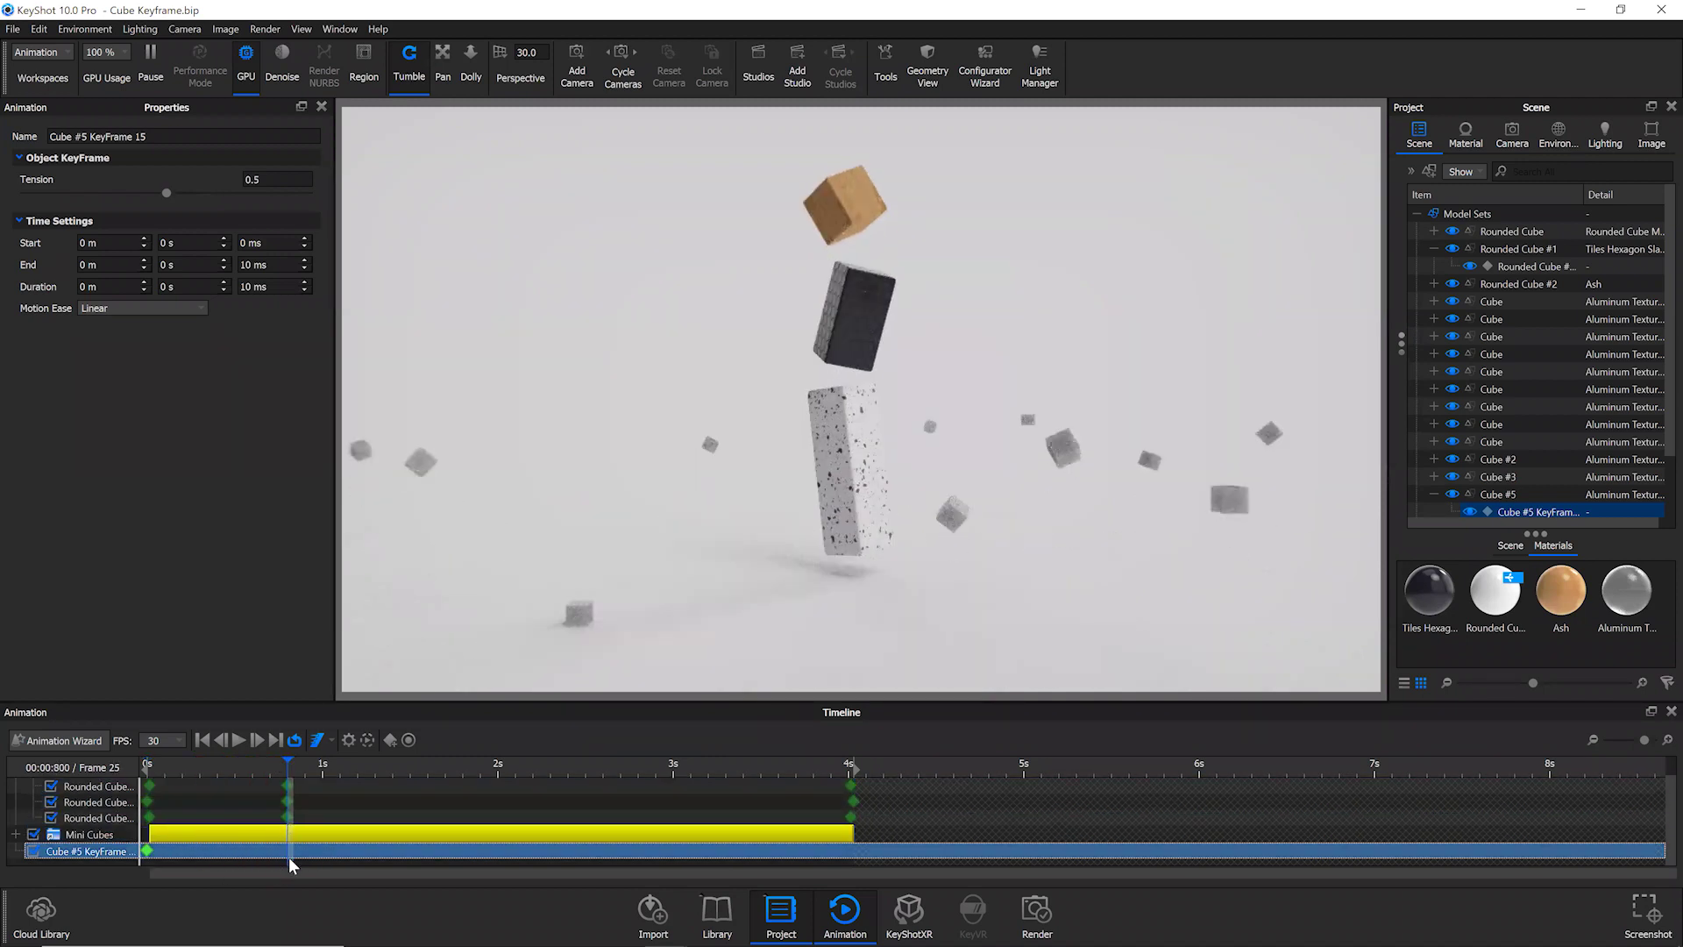
{"action": "left_click", "coordinate": [390, 741]}
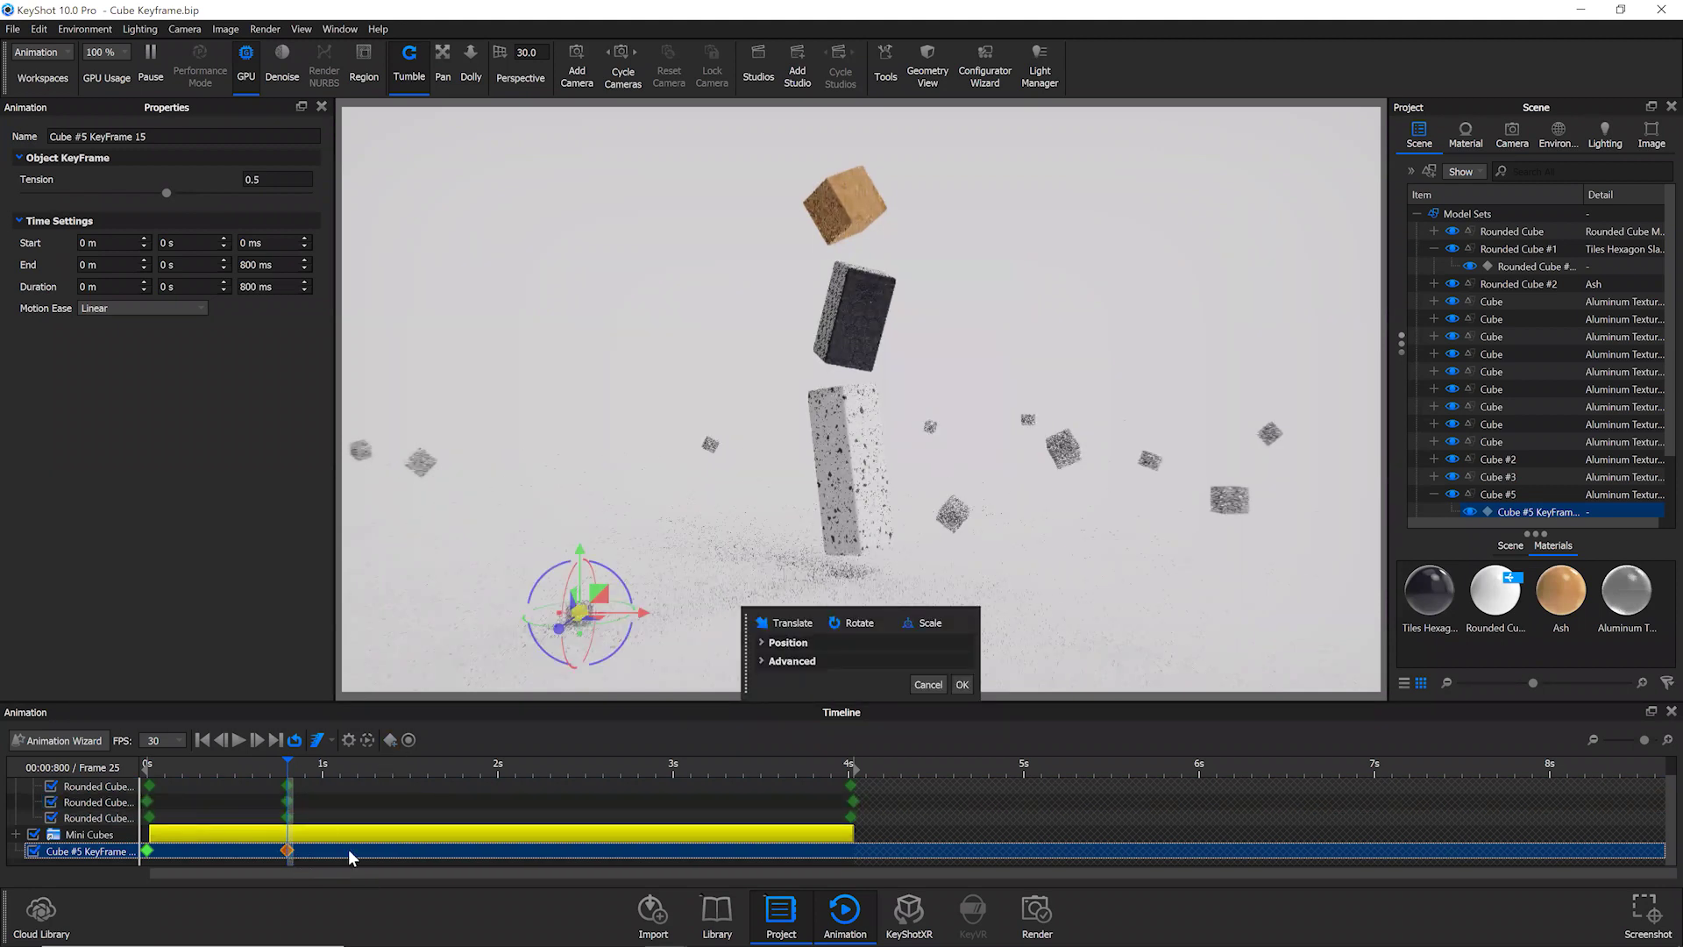
{"action": "left_click_drag", "start_coordinate": [745, 682], "coordinate": [1146, 597]}
{"action": "left_click", "coordinate": [1163, 556]}
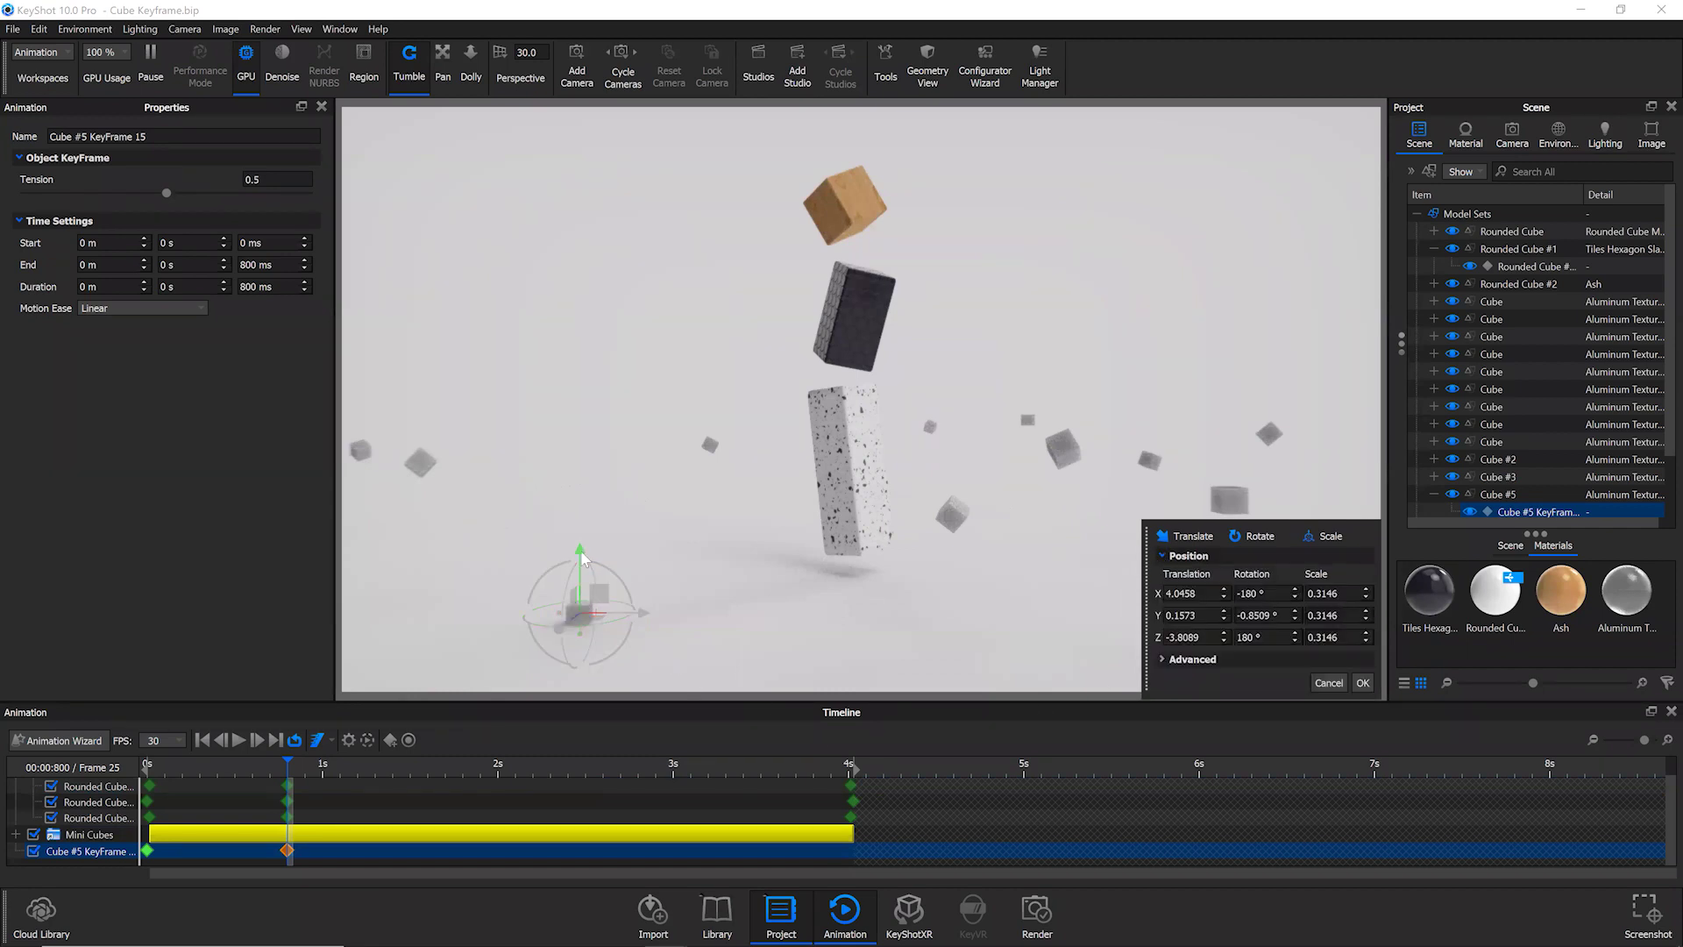
- Raise Cube #5 to Y 1.7806 at the 0.8 s keyframe and tilt it to a rotation of about 162.5°, 7.7°, -154.6°
{"action": "left_click_drag", "start_coordinate": [578, 549], "coordinate": [653, 682]}
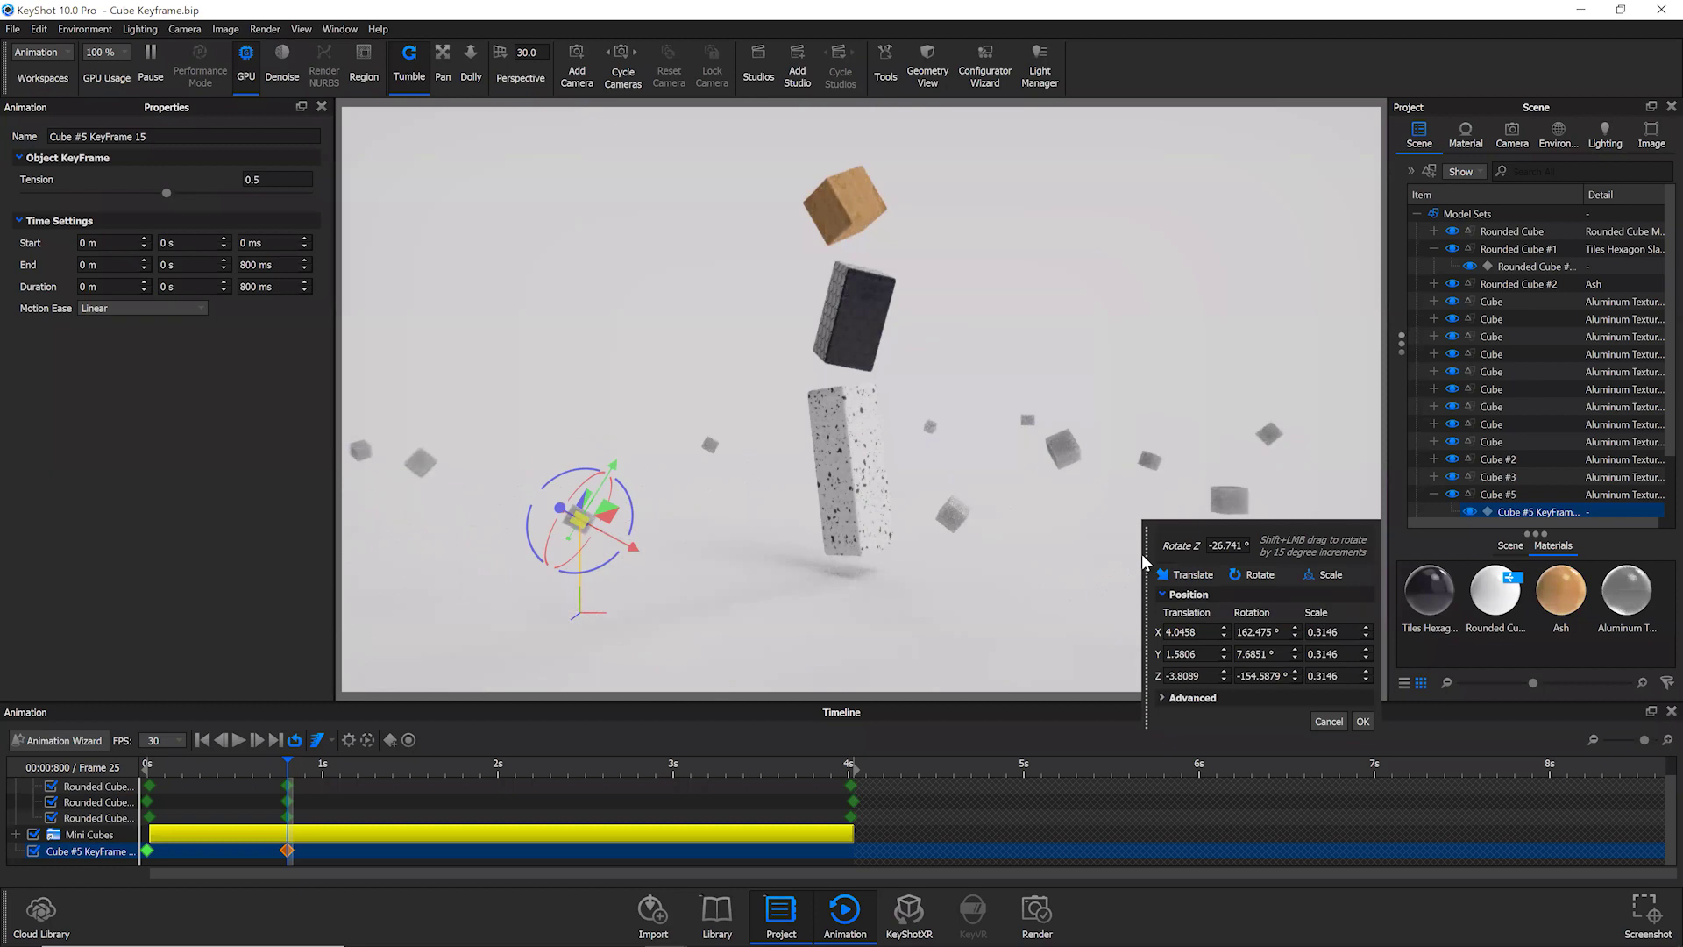
{"action": "left_click_drag", "start_coordinate": [1144, 561], "coordinate": [1150, 525]}
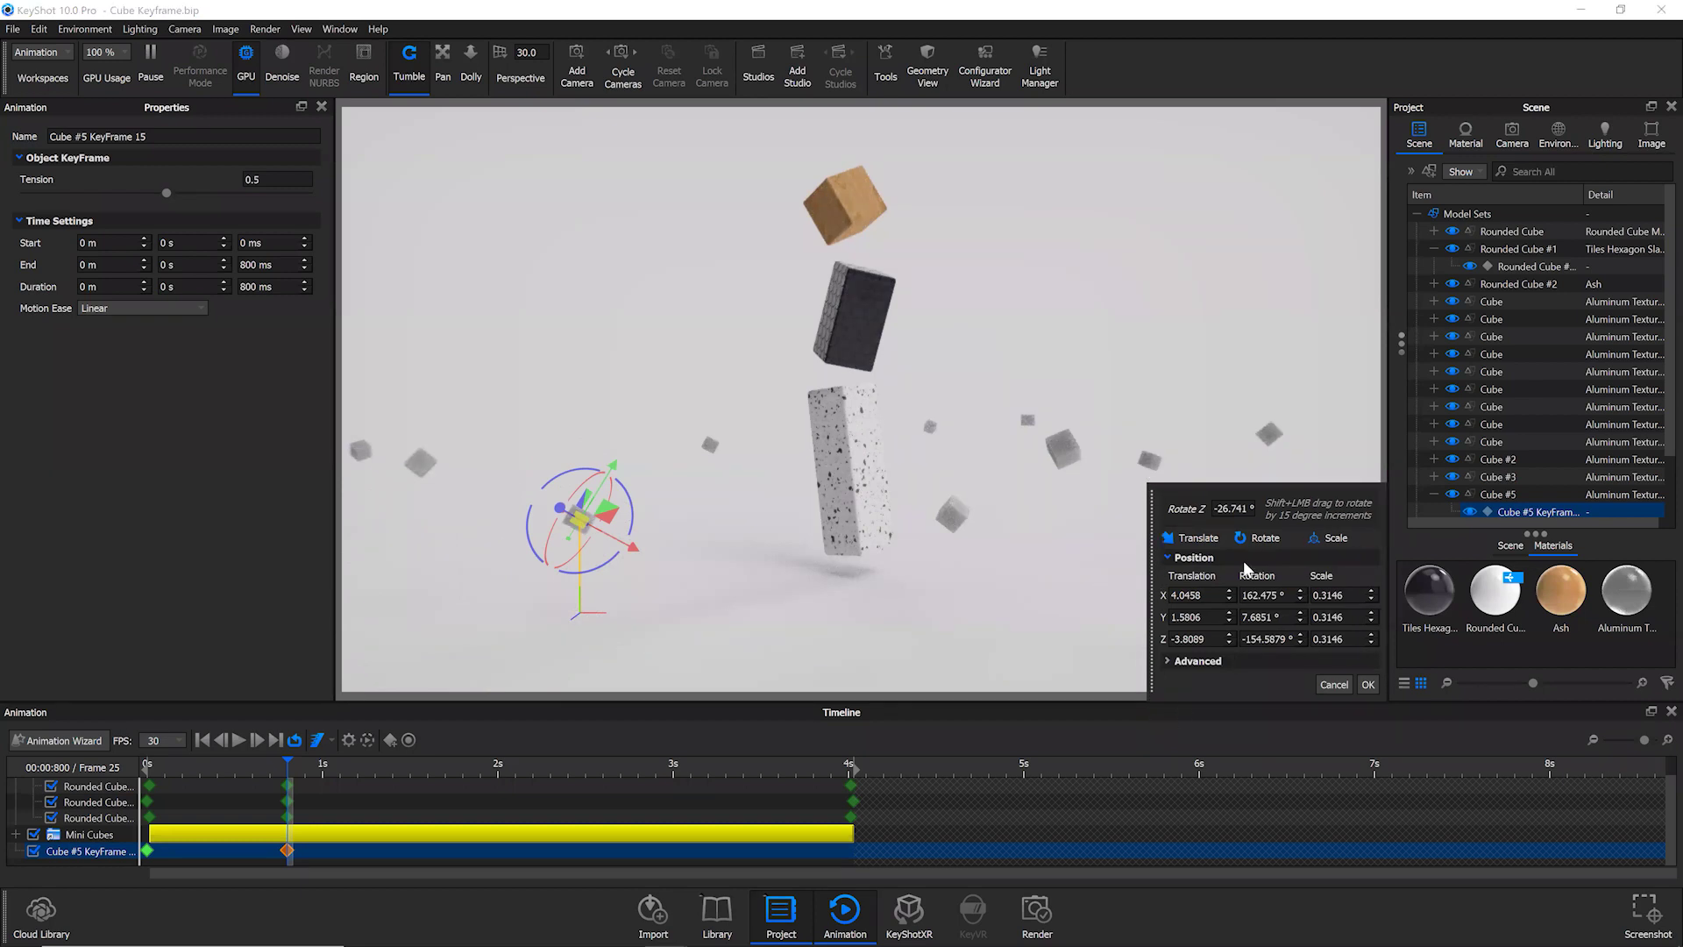
{"action": "left_click", "coordinate": [1230, 613]}
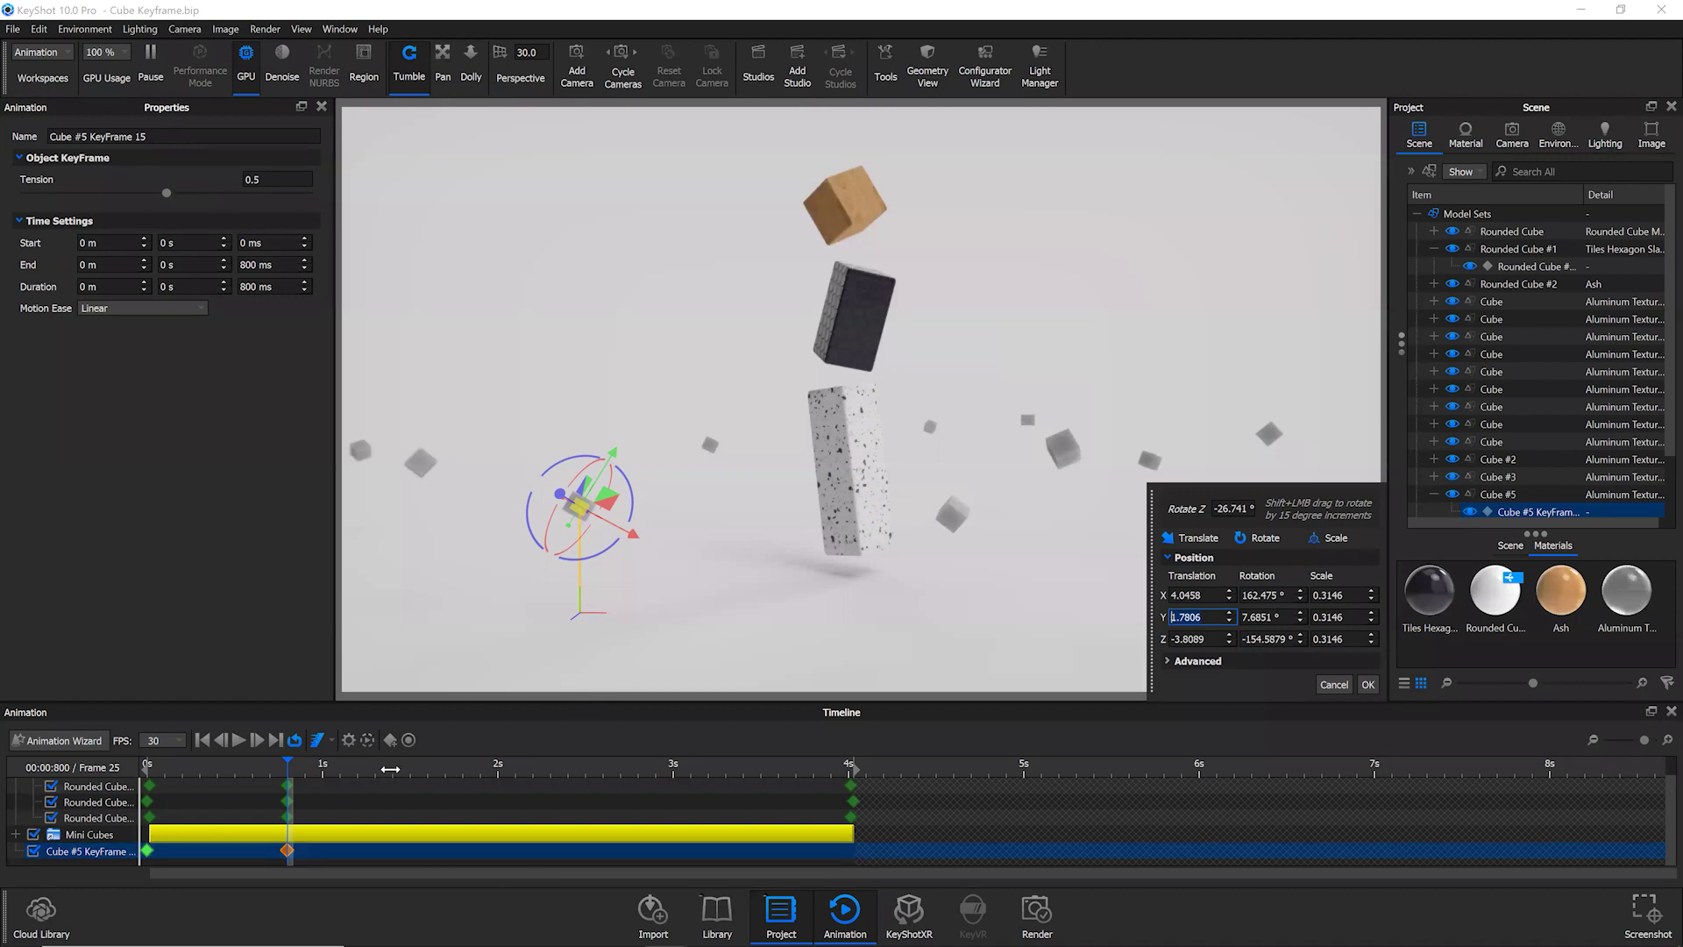
- Add a third Cube #5 keyframe at 4 s, raised to Y 2.5891 and rotated to about 166.6°, 13.7°, -132.9°
{"action": "left_click", "coordinate": [568, 764]}
{"action": "left_click_drag", "start_coordinate": [666, 769], "coordinate": [847, 789]}
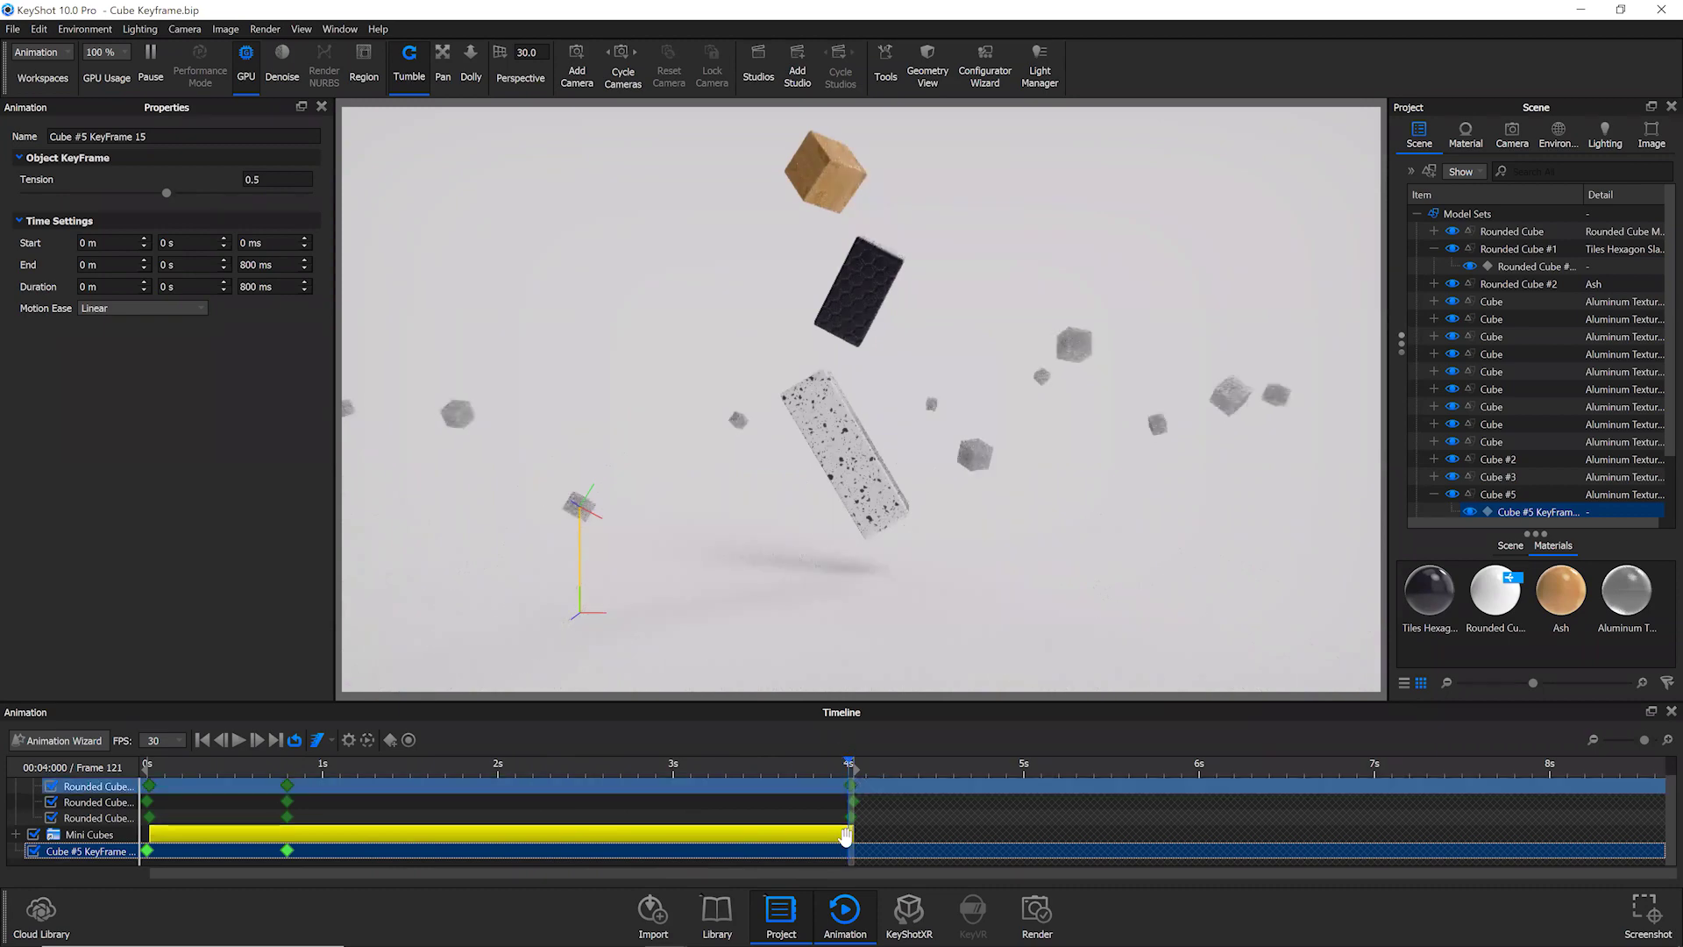
{"action": "left_click", "coordinate": [390, 741]}
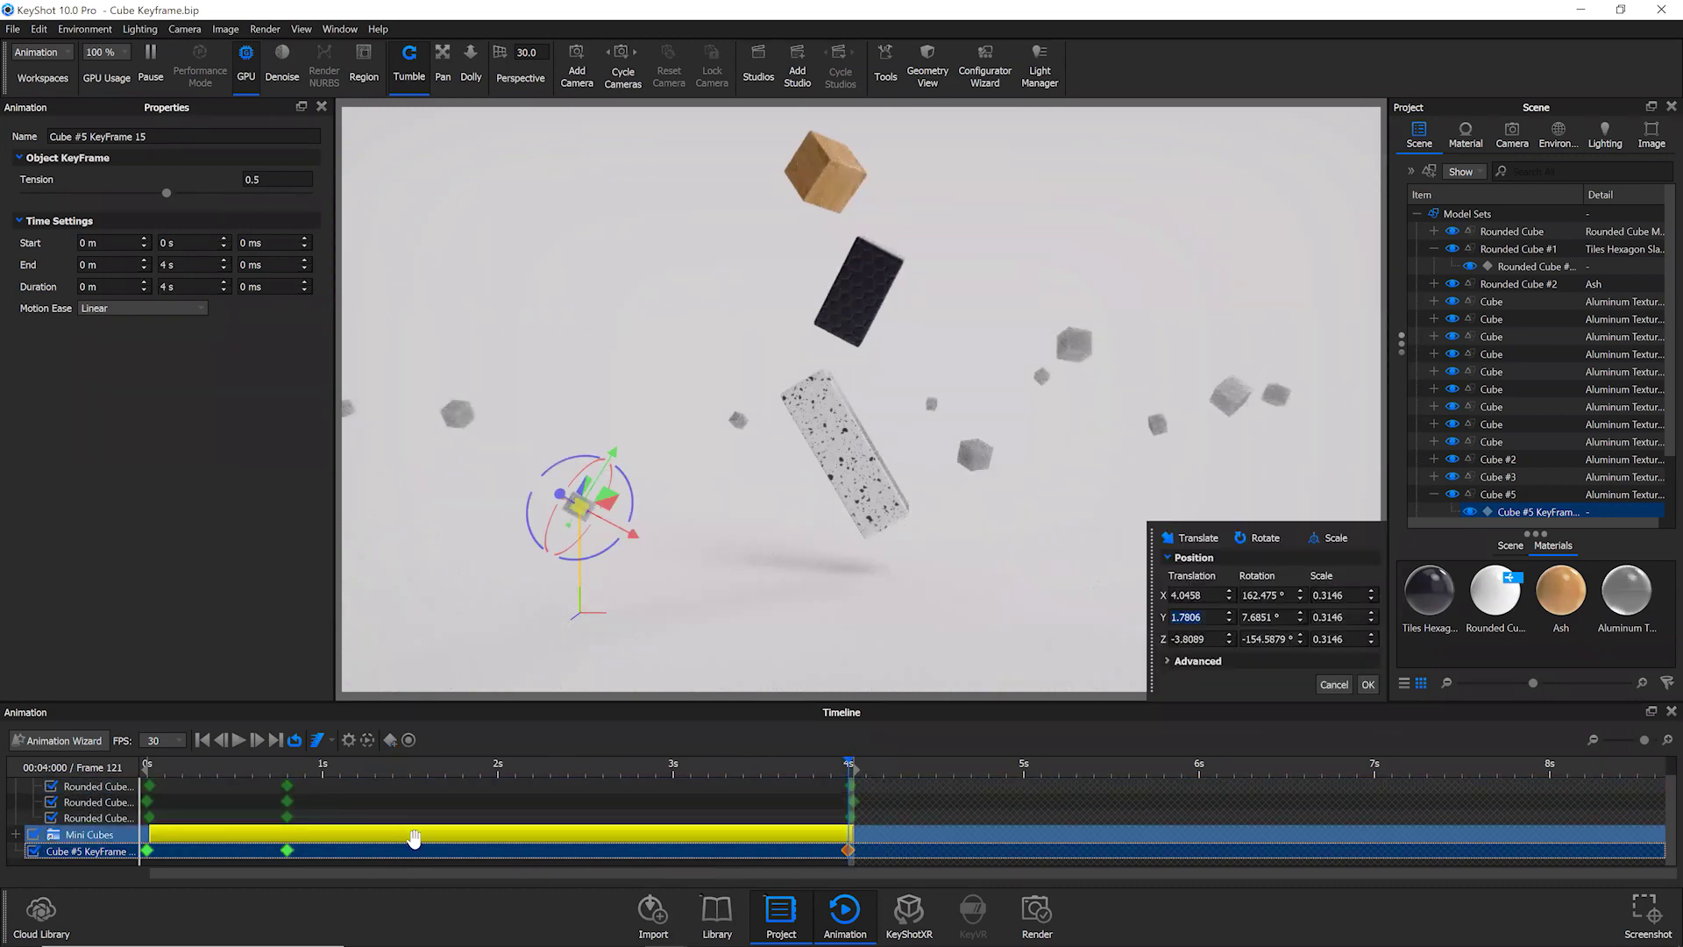
{"action": "left_click_drag", "start_coordinate": [604, 504], "coordinate": [646, 467]}
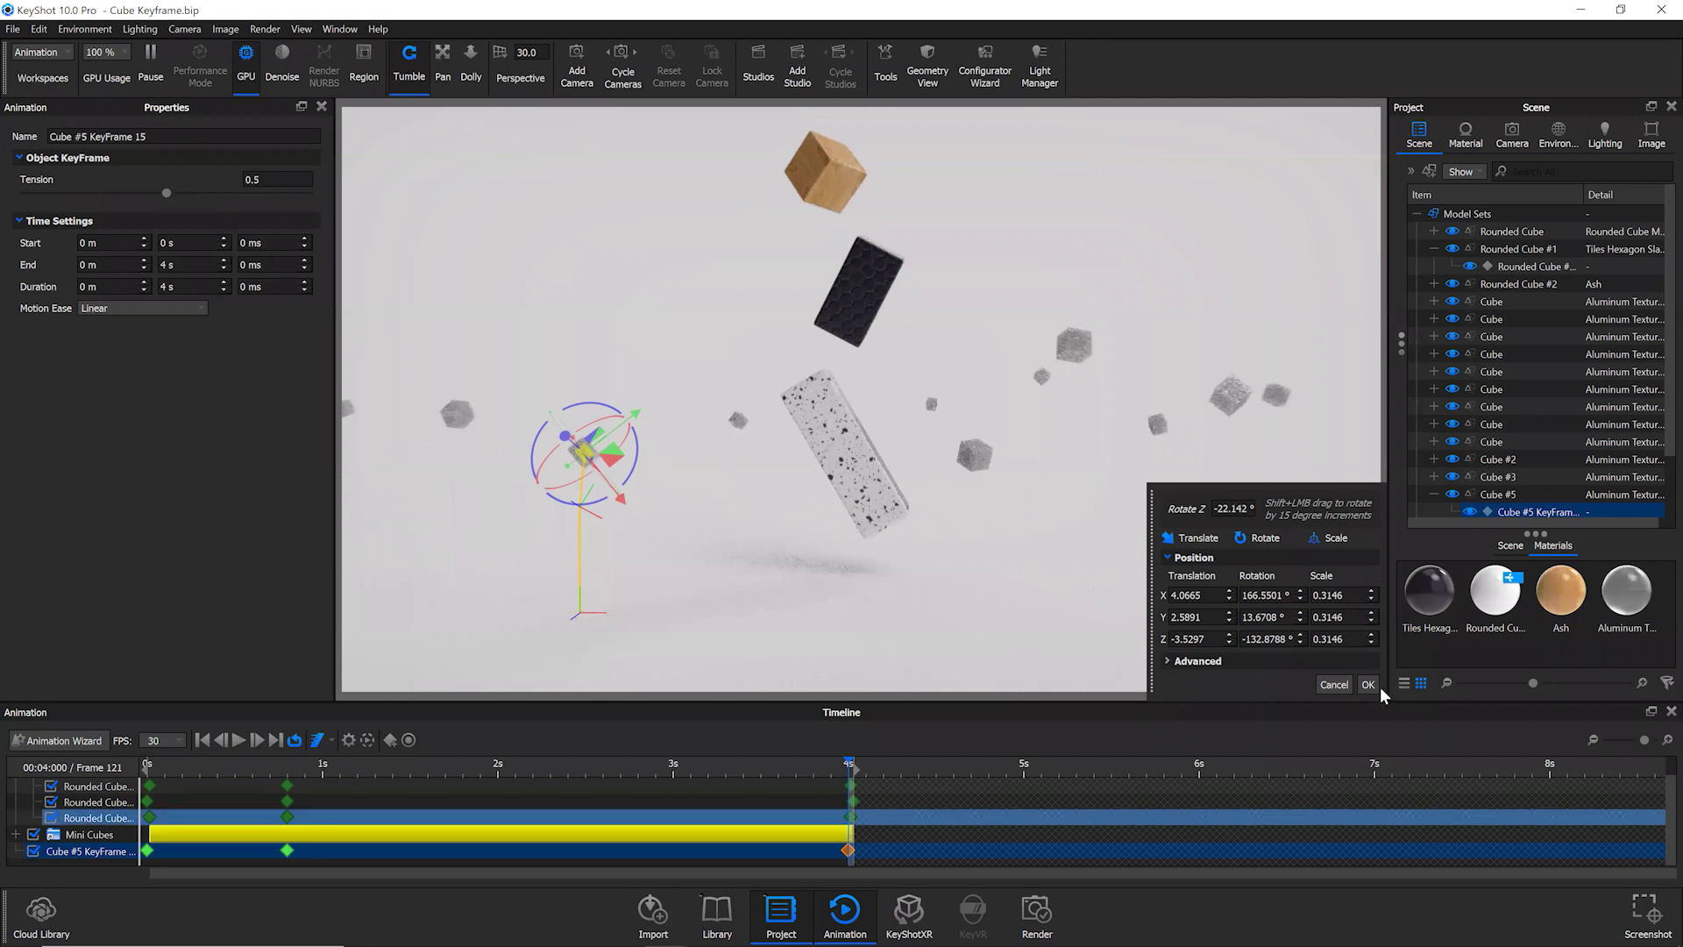
{"action": "left_click", "coordinate": [1370, 686]}
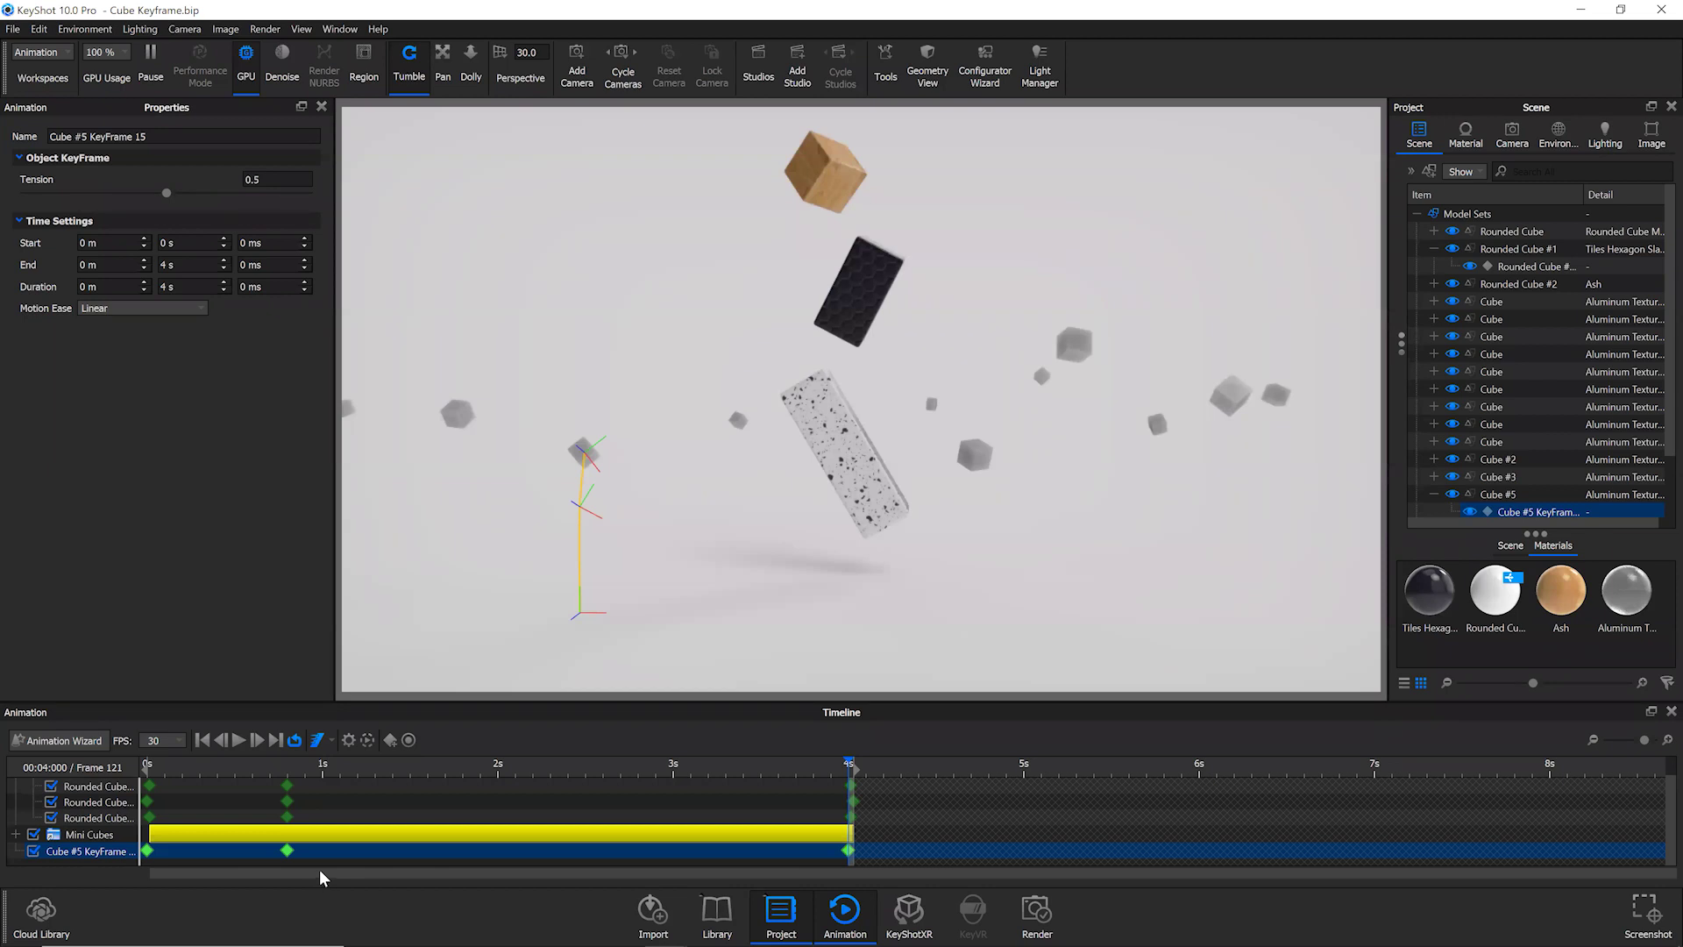
- Play the animation from 0 s to check Cube #5's motion against the other cubes, and stop playback
{"action": "left_click_drag", "start_coordinate": [357, 770], "coordinate": [145, 771]}
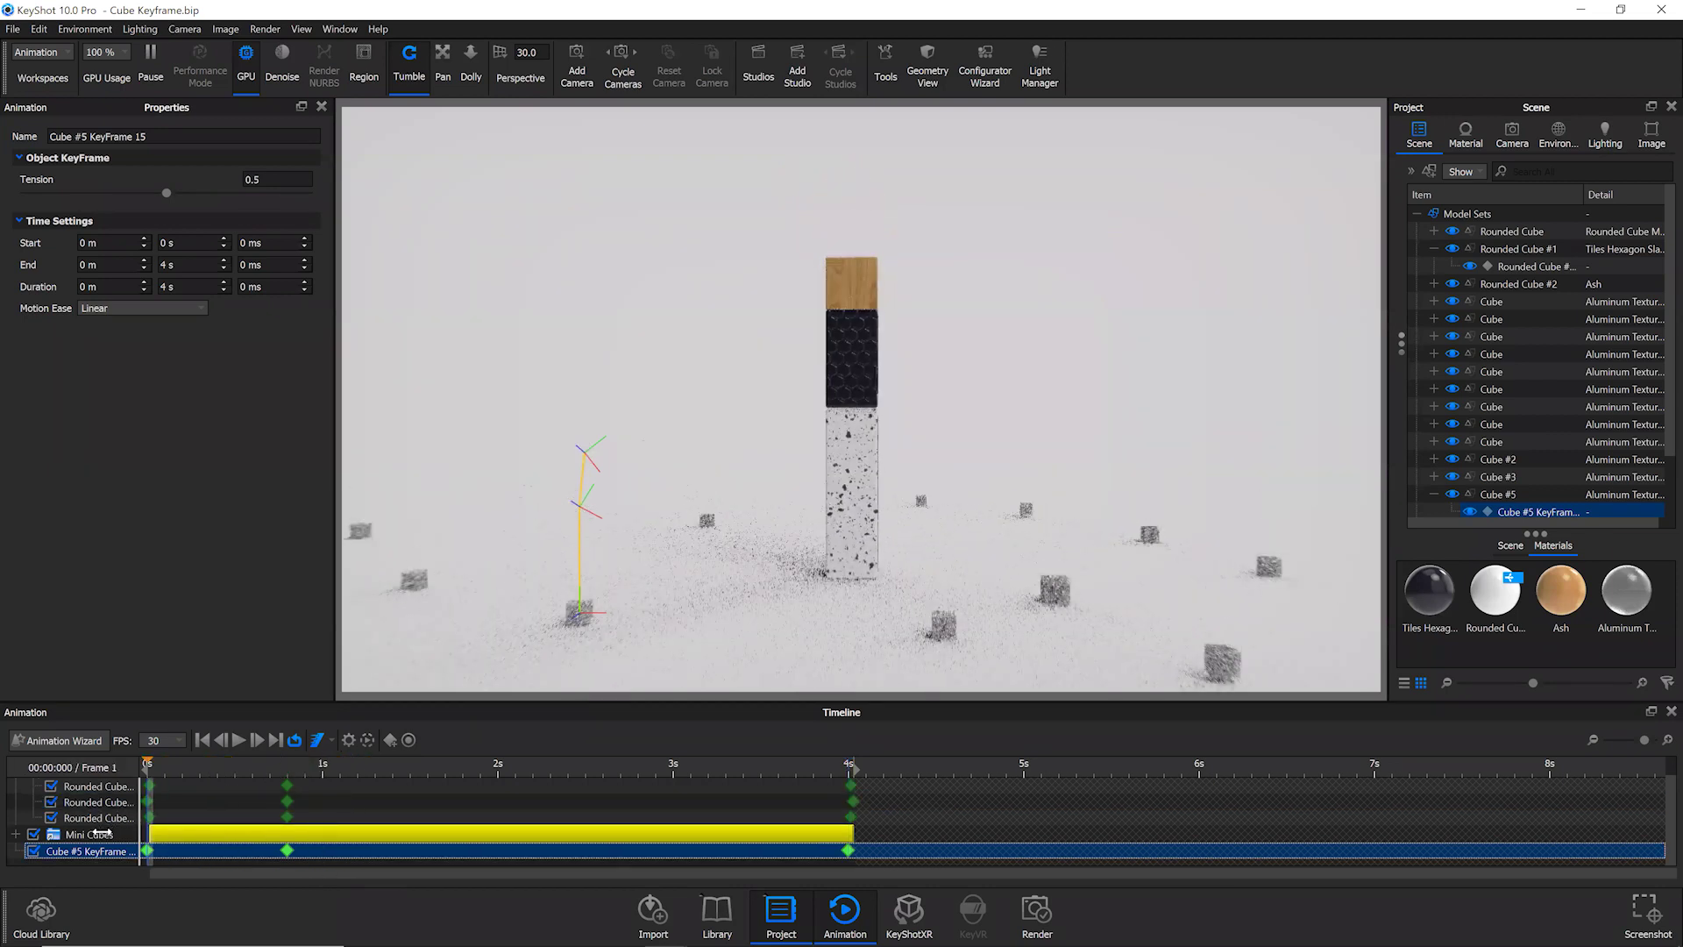
{"action": "left_click", "coordinate": [238, 740]}
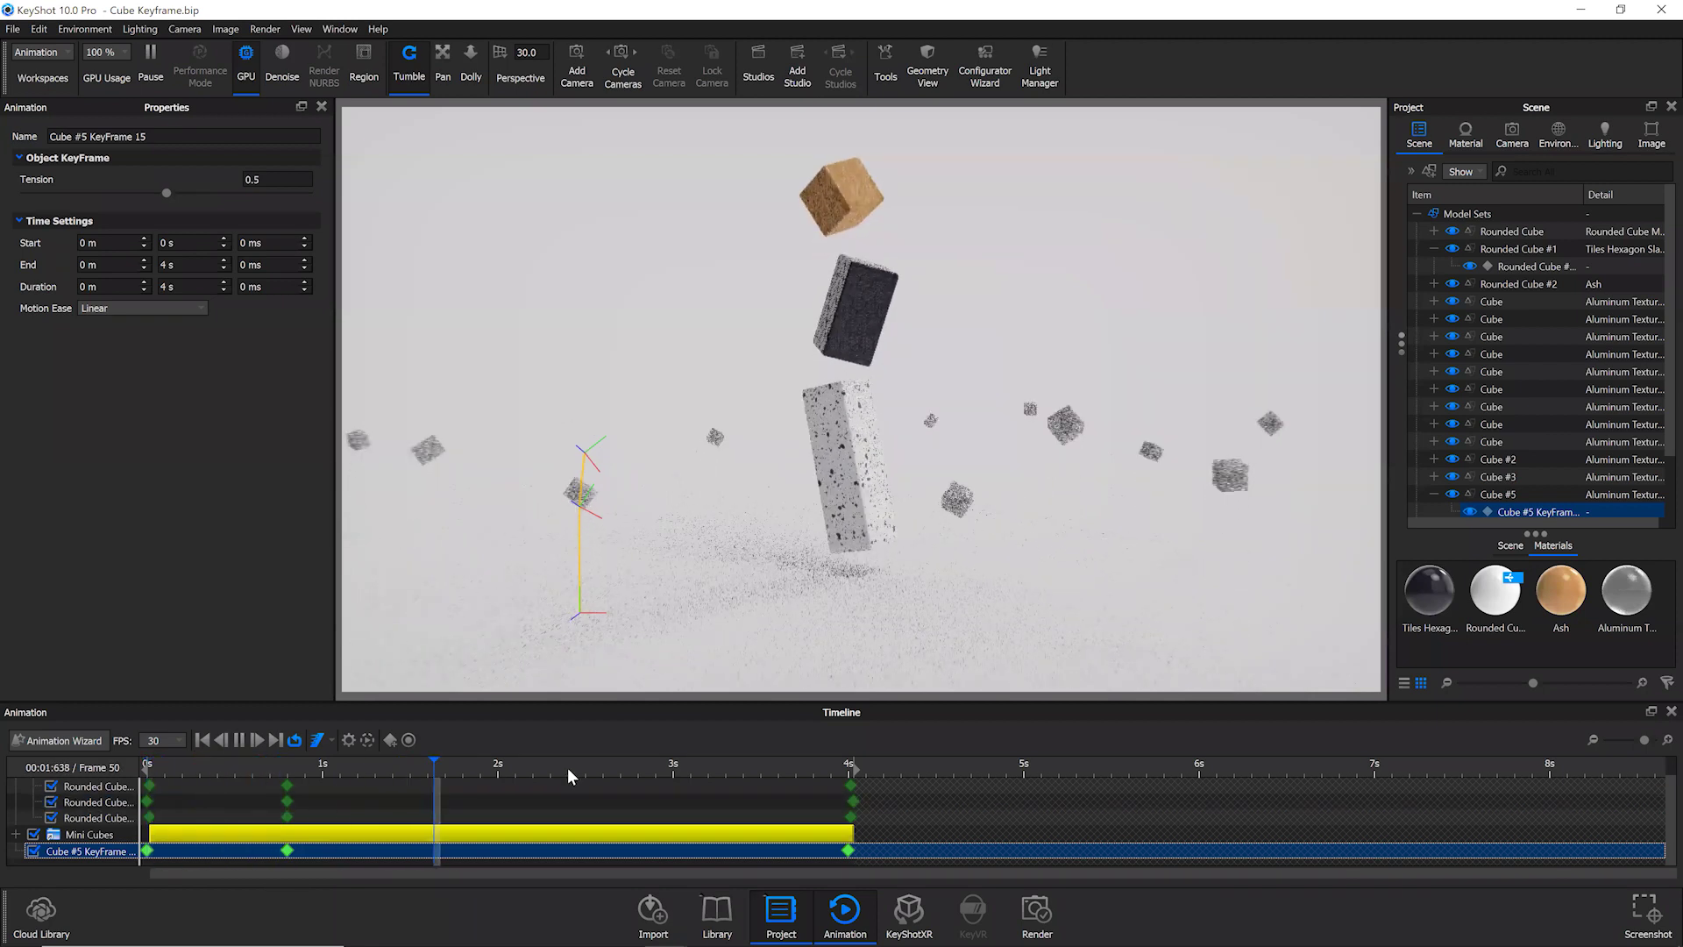
{"action": "left_click", "coordinate": [571, 803]}
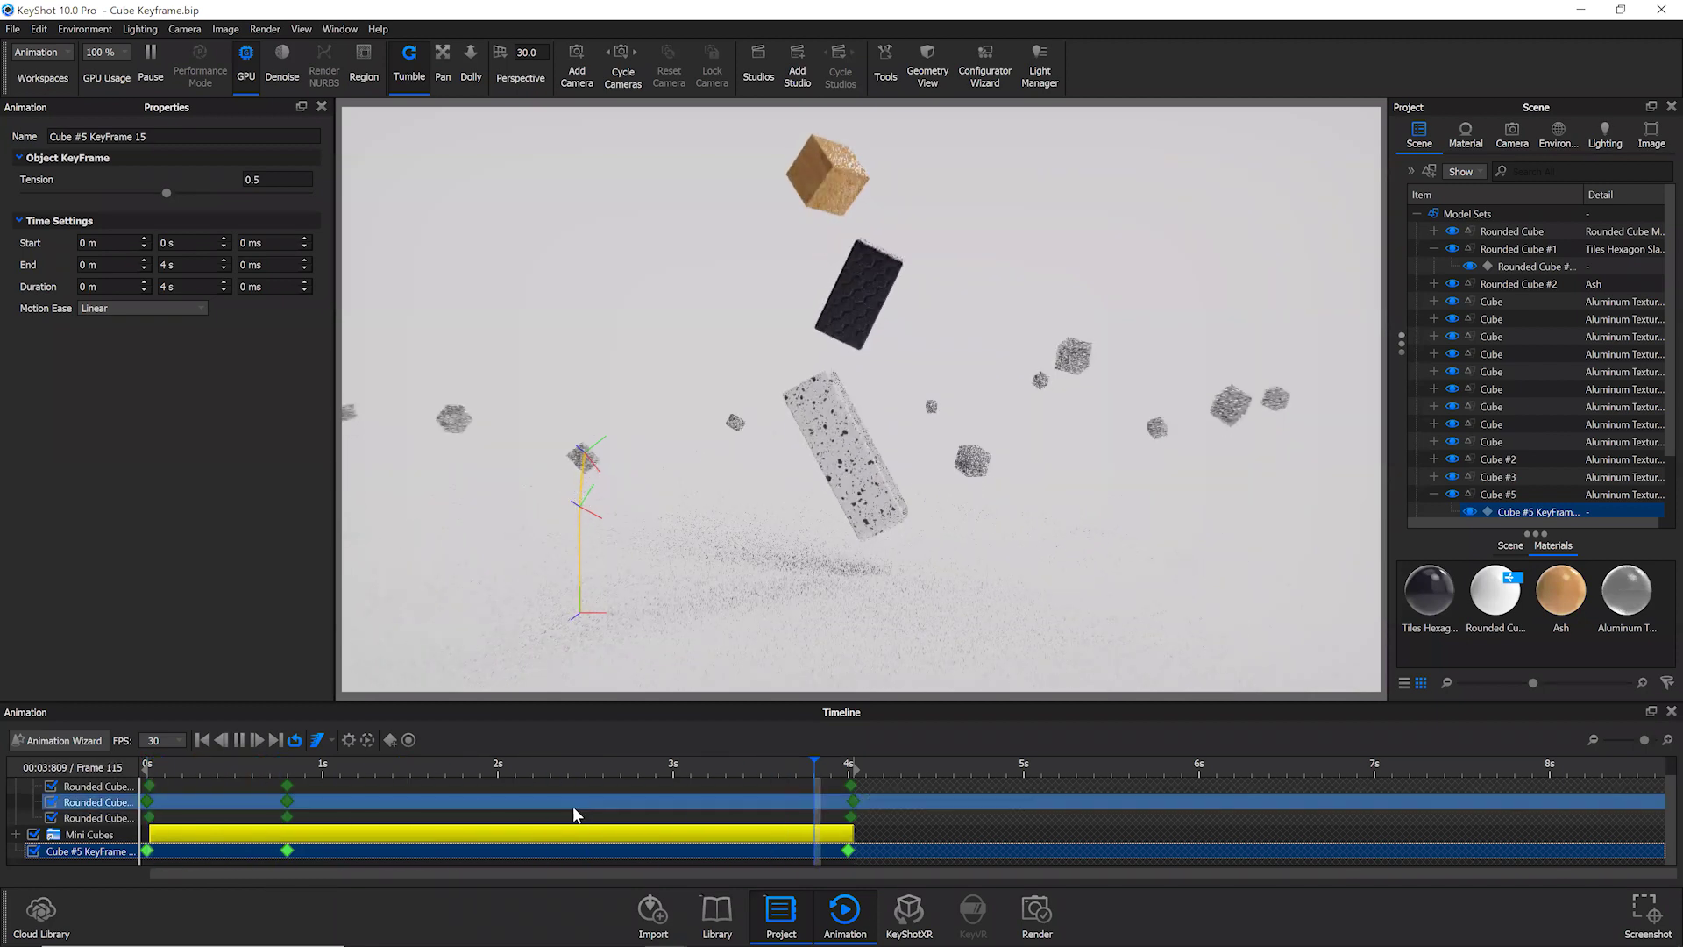
{"action": "left_click", "coordinate": [239, 741]}
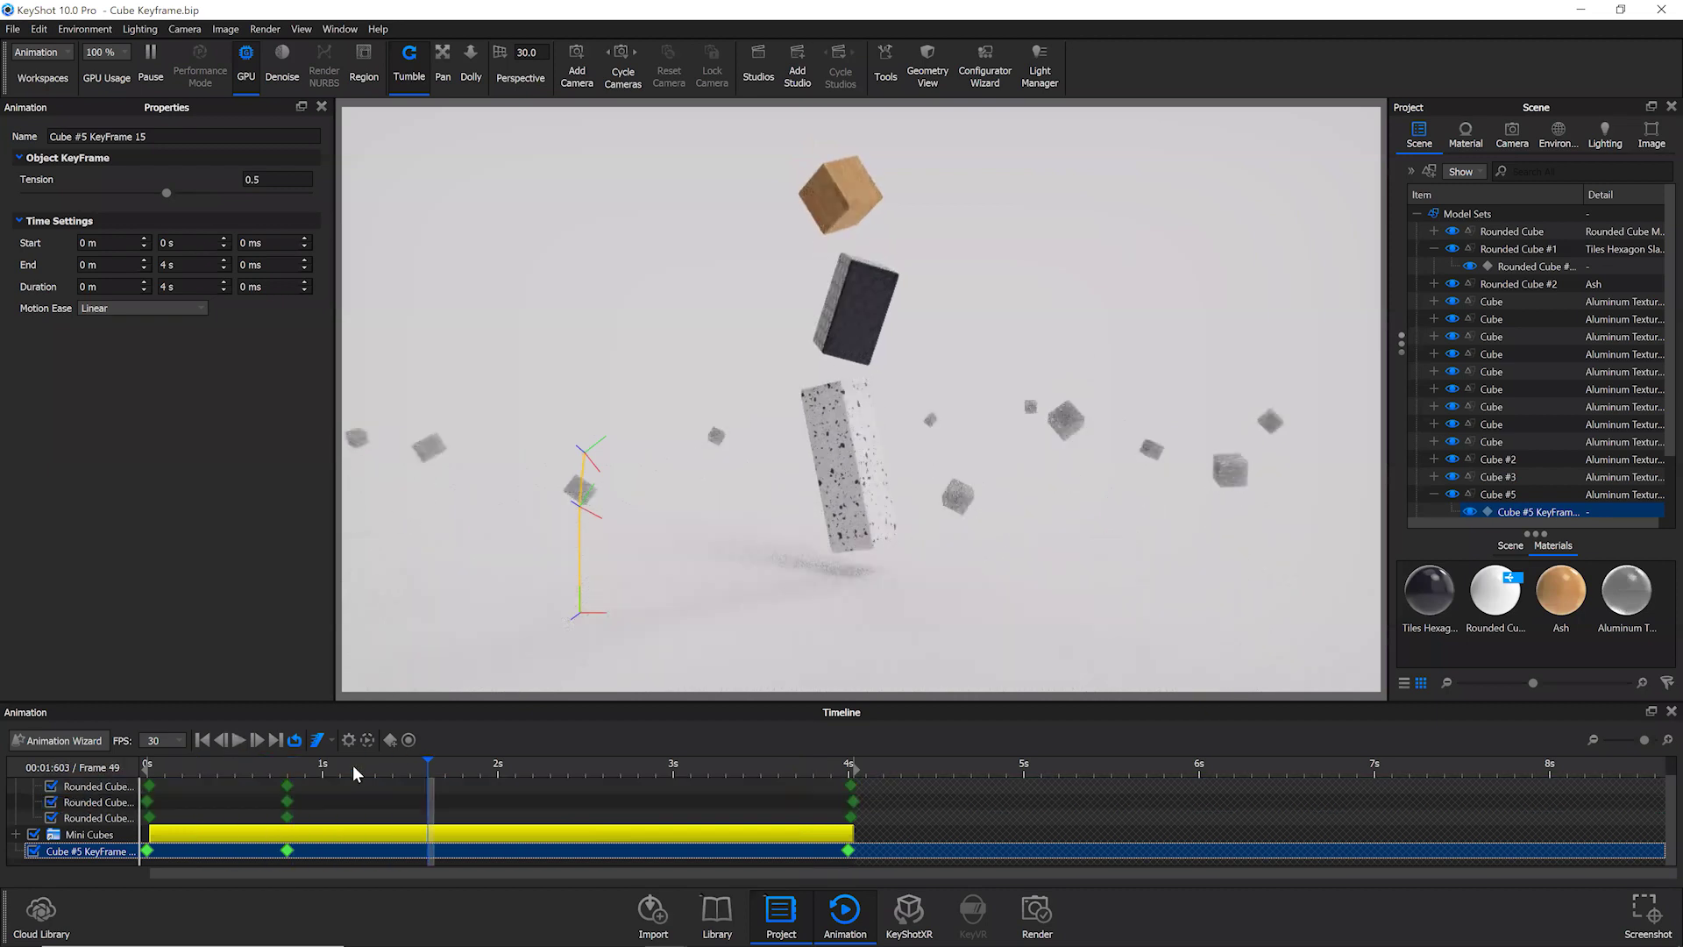
{"action": "left_click", "coordinate": [407, 784]}
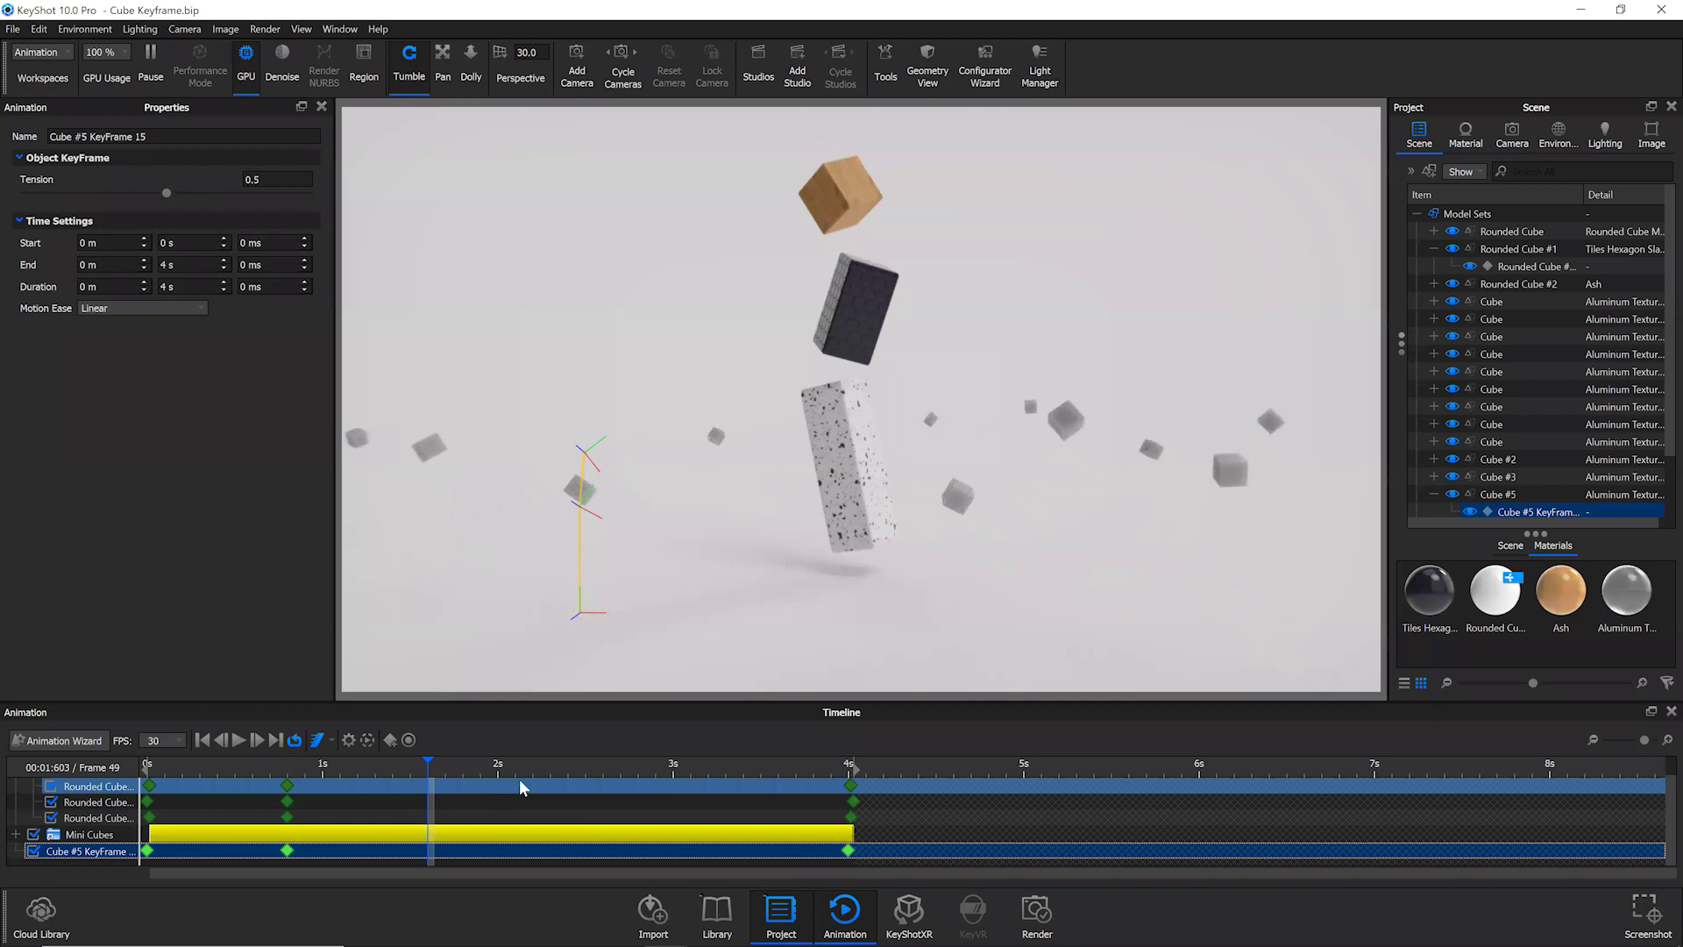
- Turn on keyframe record mode and record a Cube #5 keyframe at 5.033 s by moving the cube upward from its 4 s position
{"action": "left_click", "coordinate": [409, 740]}
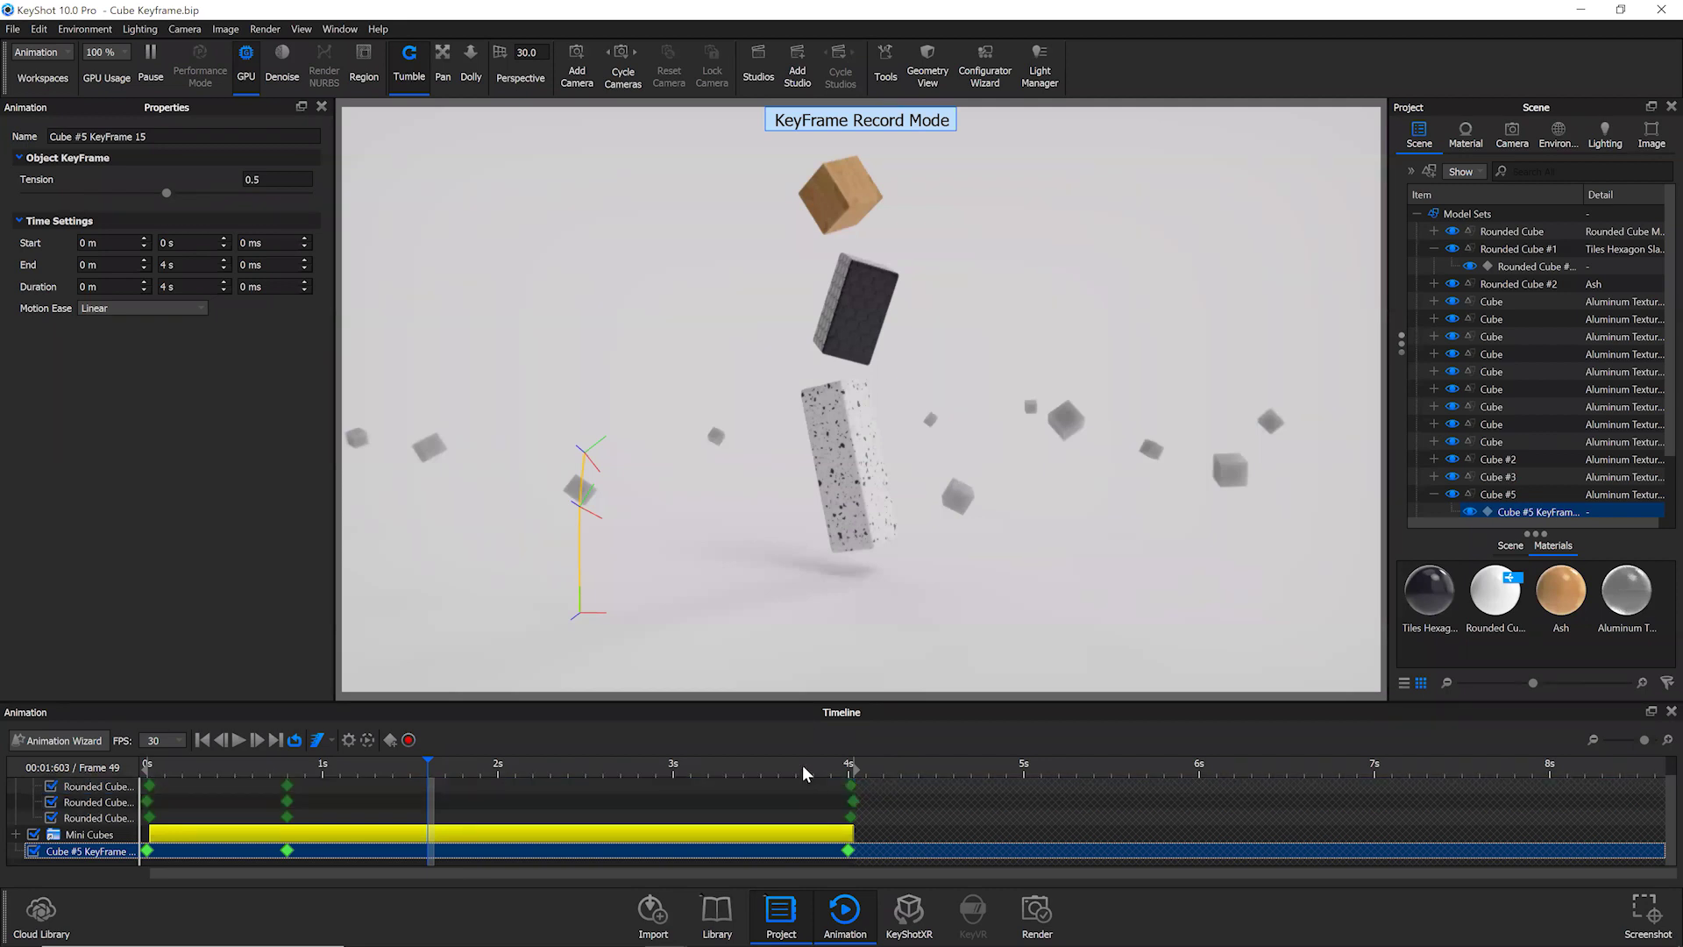
{"action": "left_click_drag", "start_coordinate": [804, 773], "coordinate": [1019, 773]}
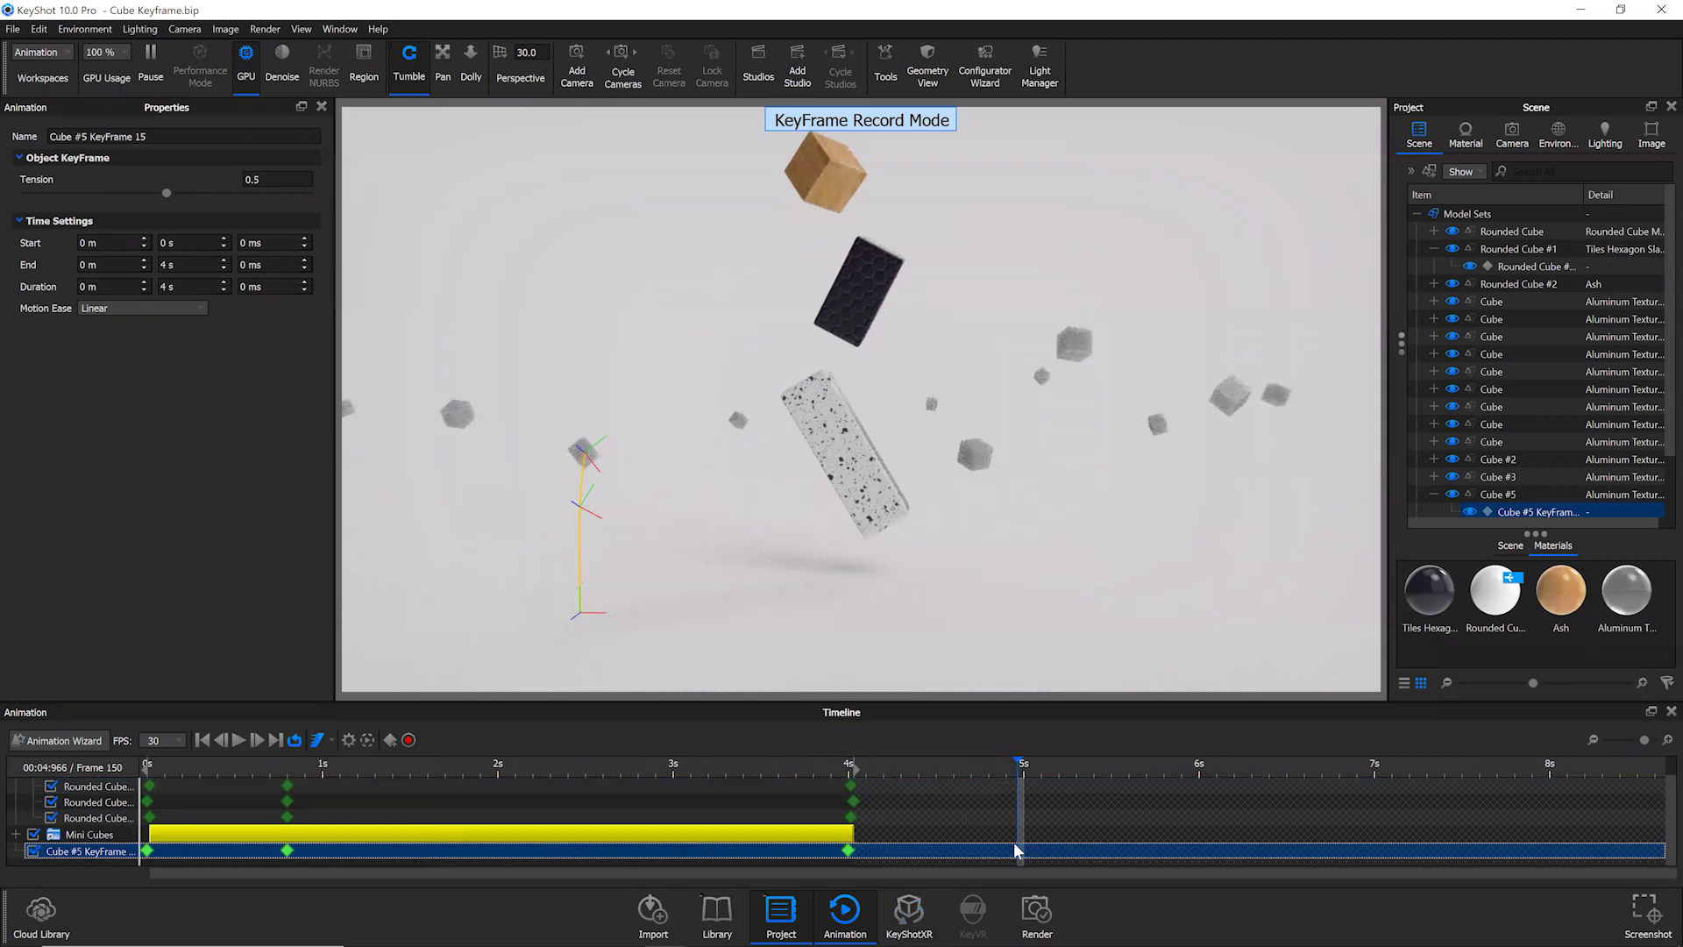
{"action": "left_click", "coordinate": [848, 850]}
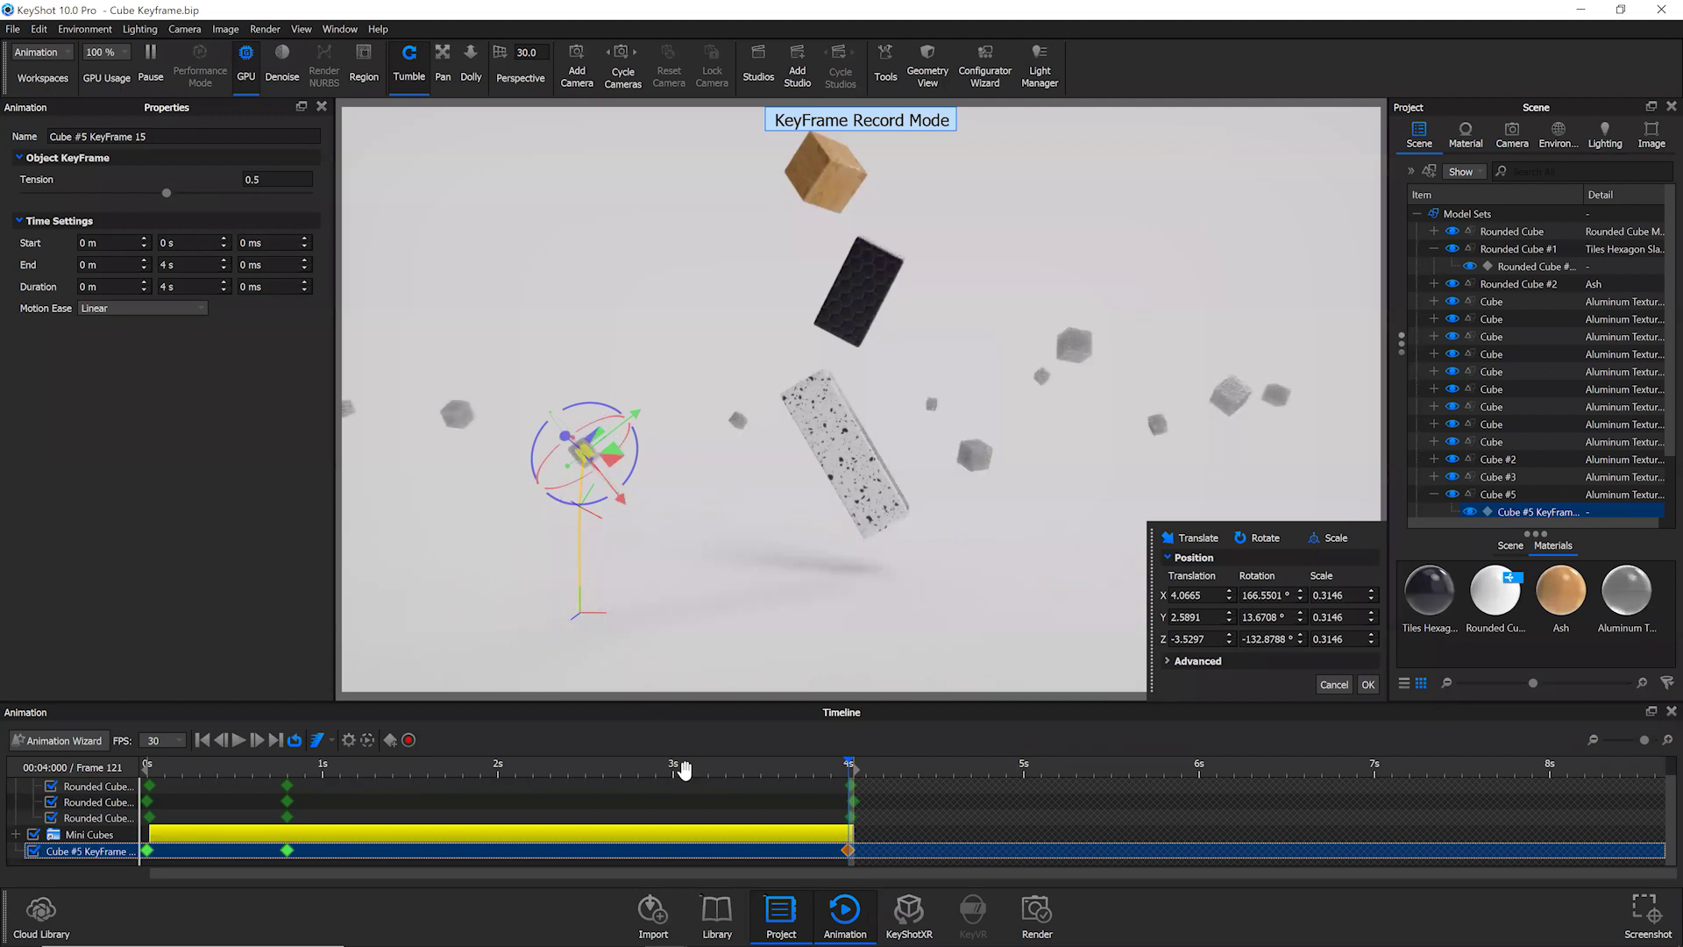
{"action": "left_click", "coordinate": [919, 766]}
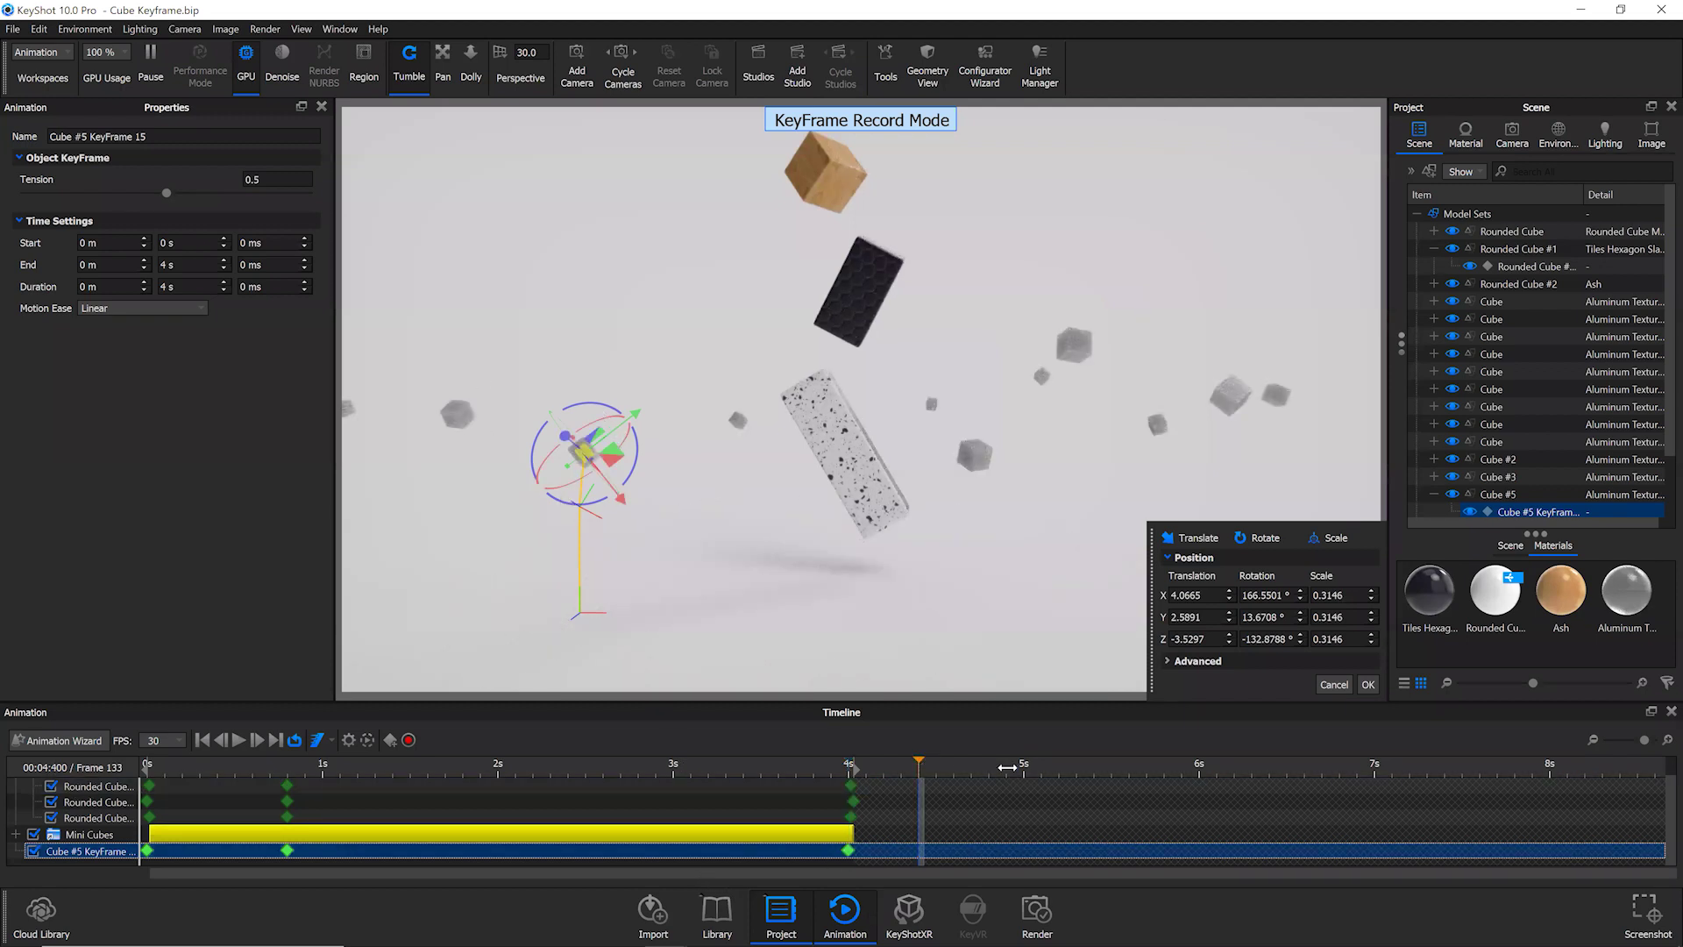
{"action": "left_click_drag", "start_coordinate": [1007, 767], "coordinate": [1021, 774]}
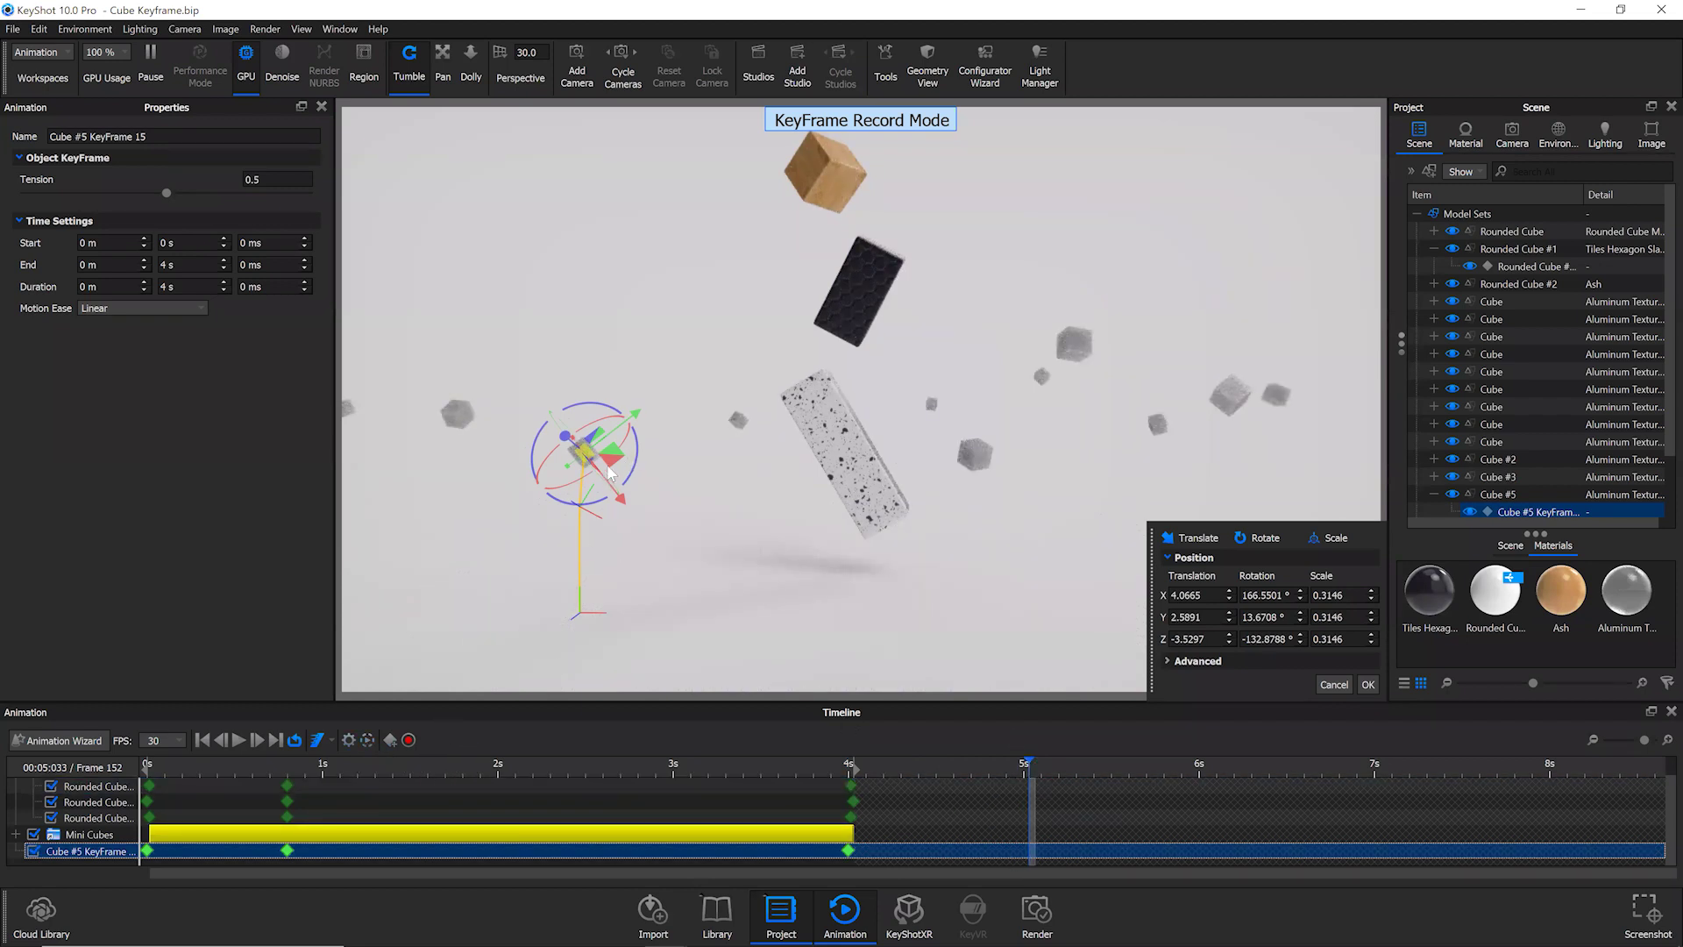
{"action": "left_click_drag", "start_coordinate": [611, 473], "coordinate": [670, 350]}
- Record another Cube #5 keyframe at 5.966 s with the cube moved up to Y 4.1716, and cancel the position change
{"action": "left_click", "coordinate": [1195, 766]}
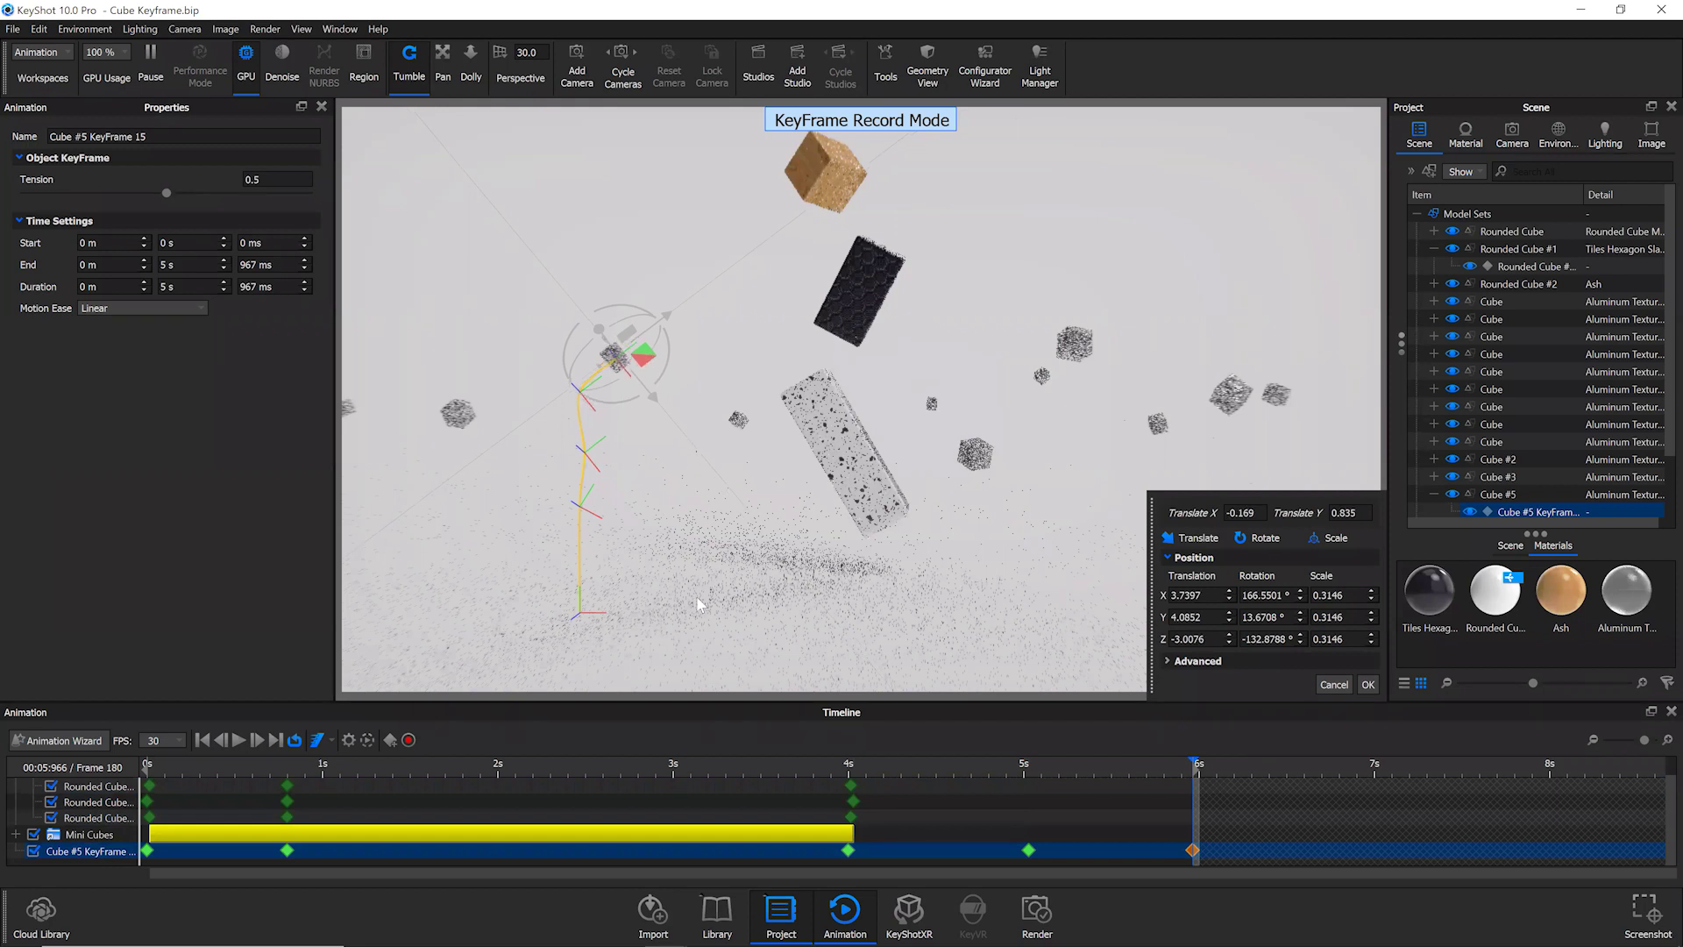
{"action": "left_click", "coordinate": [1197, 849]}
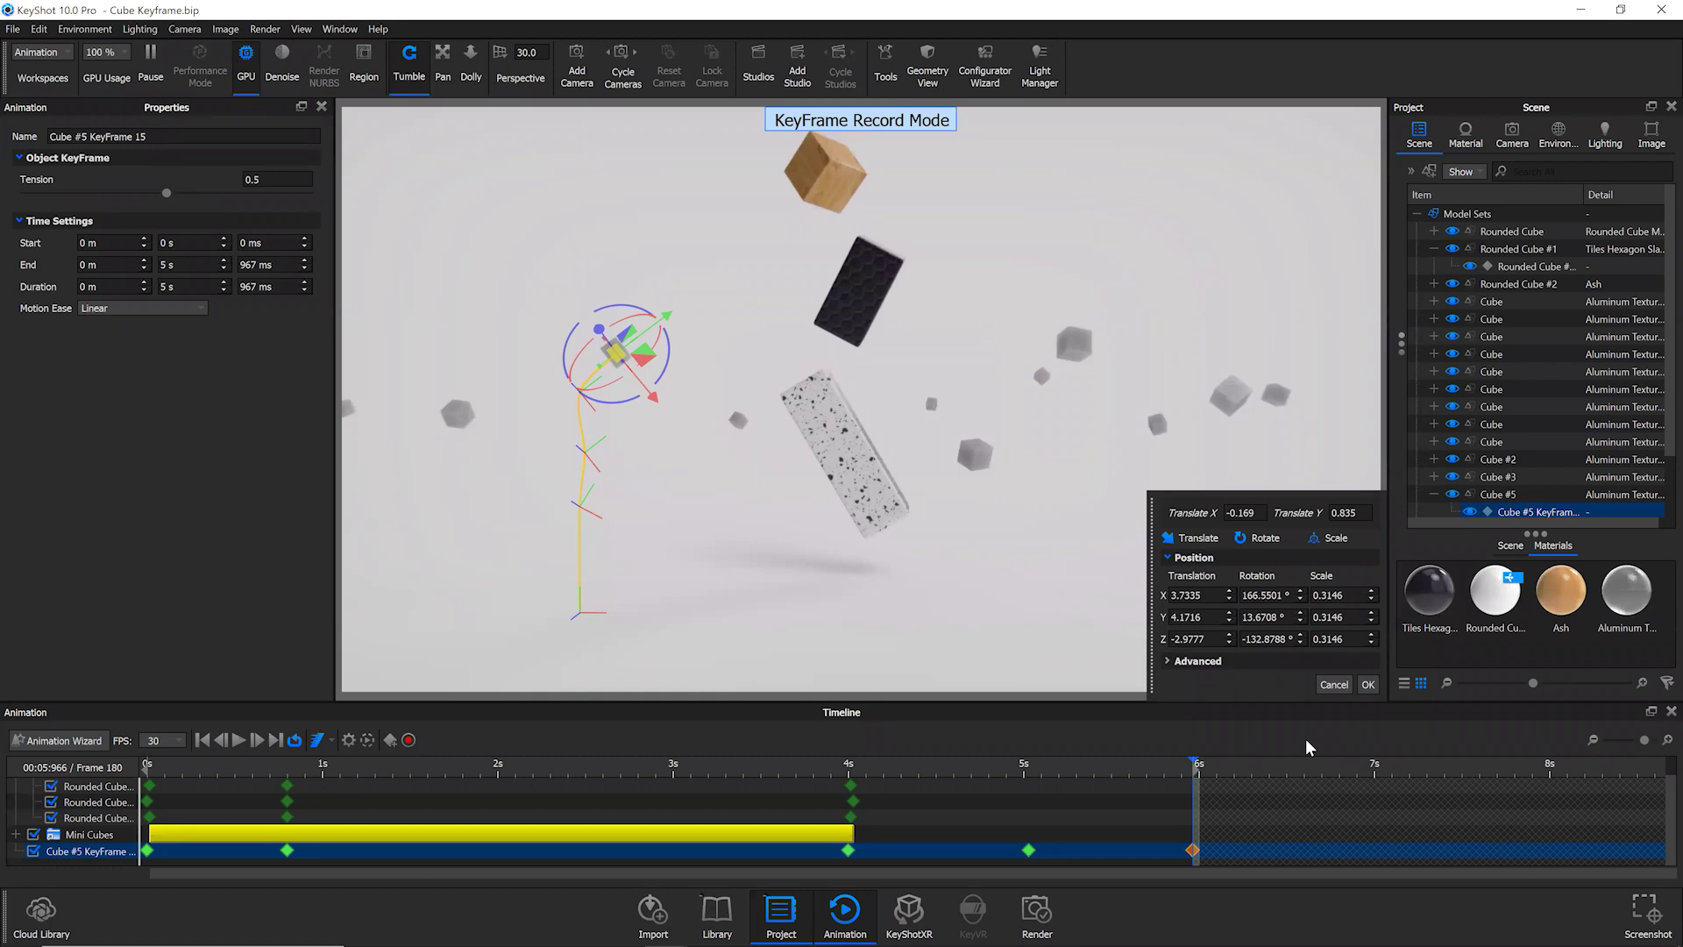
{"action": "left_click", "coordinate": [1331, 684]}
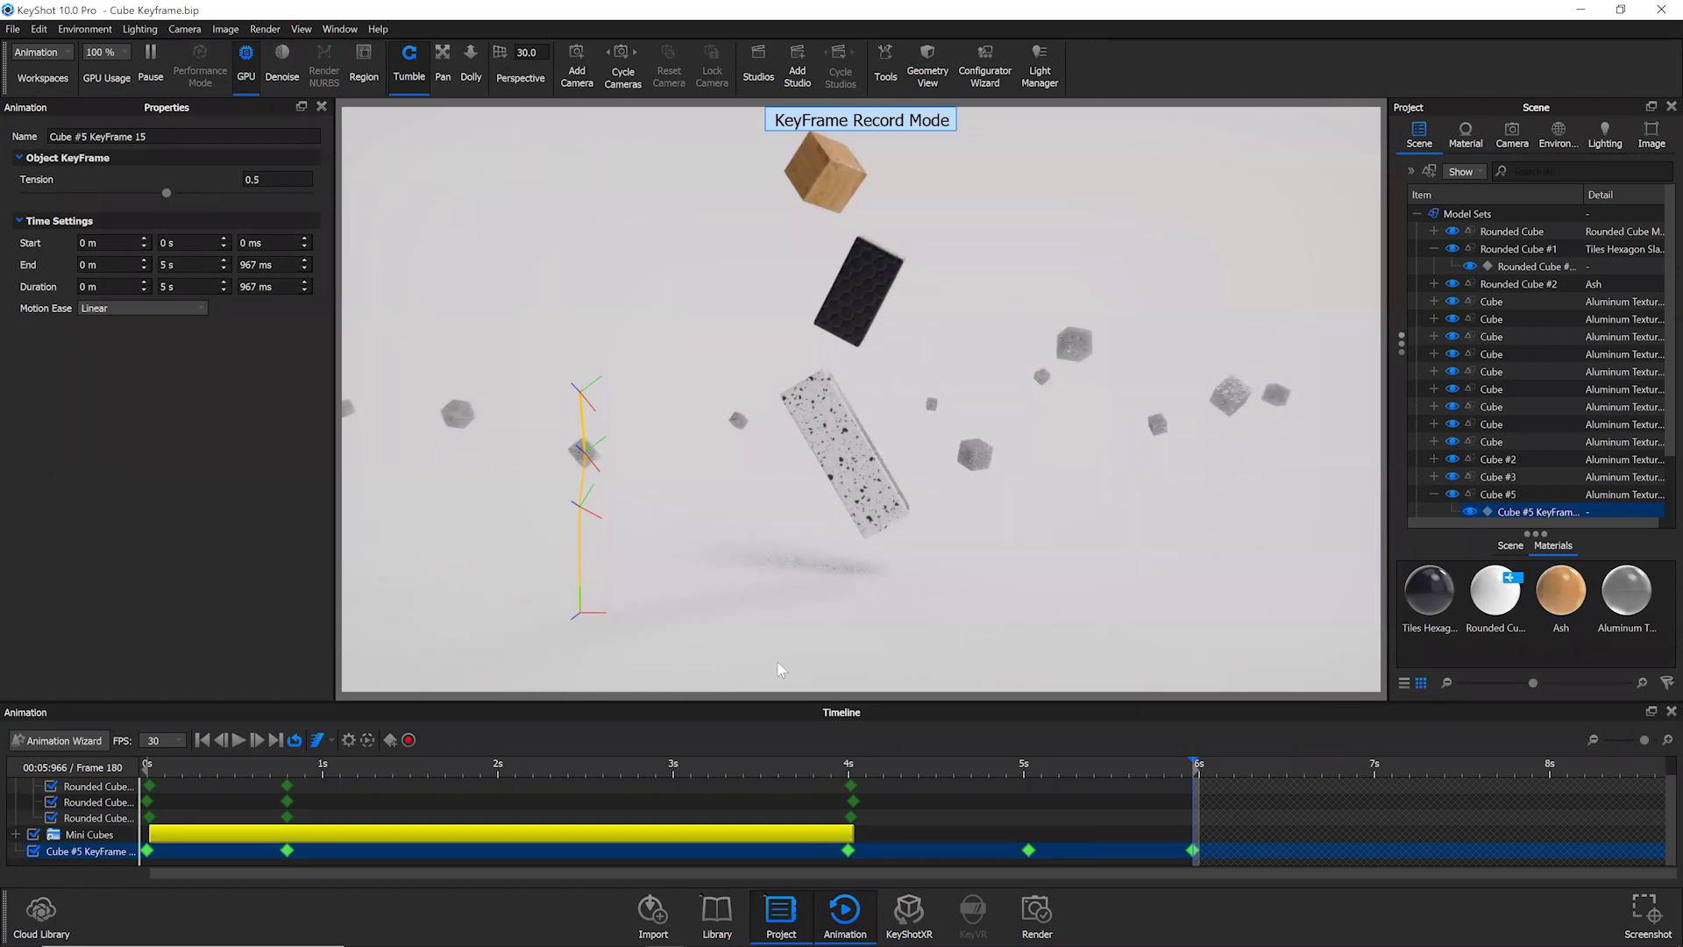